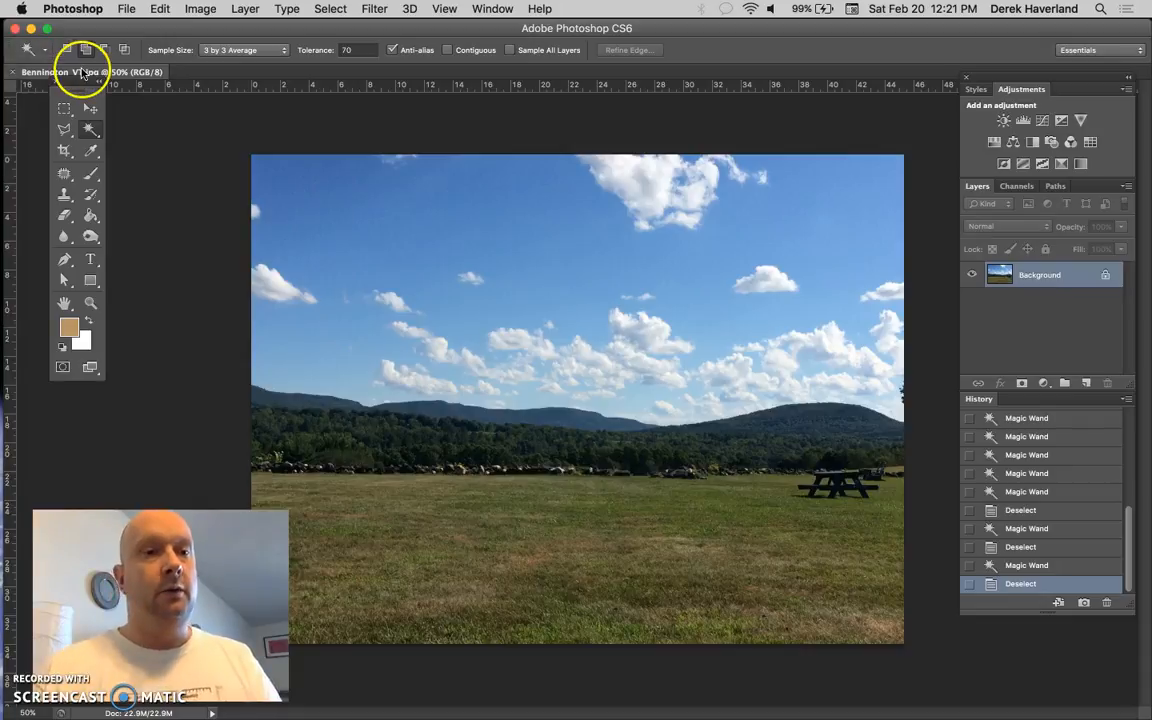
# Step: Set the Magic Wand's selection mode to New selection
pyautogui.click(67, 50)
pyautogui.click(86, 52)
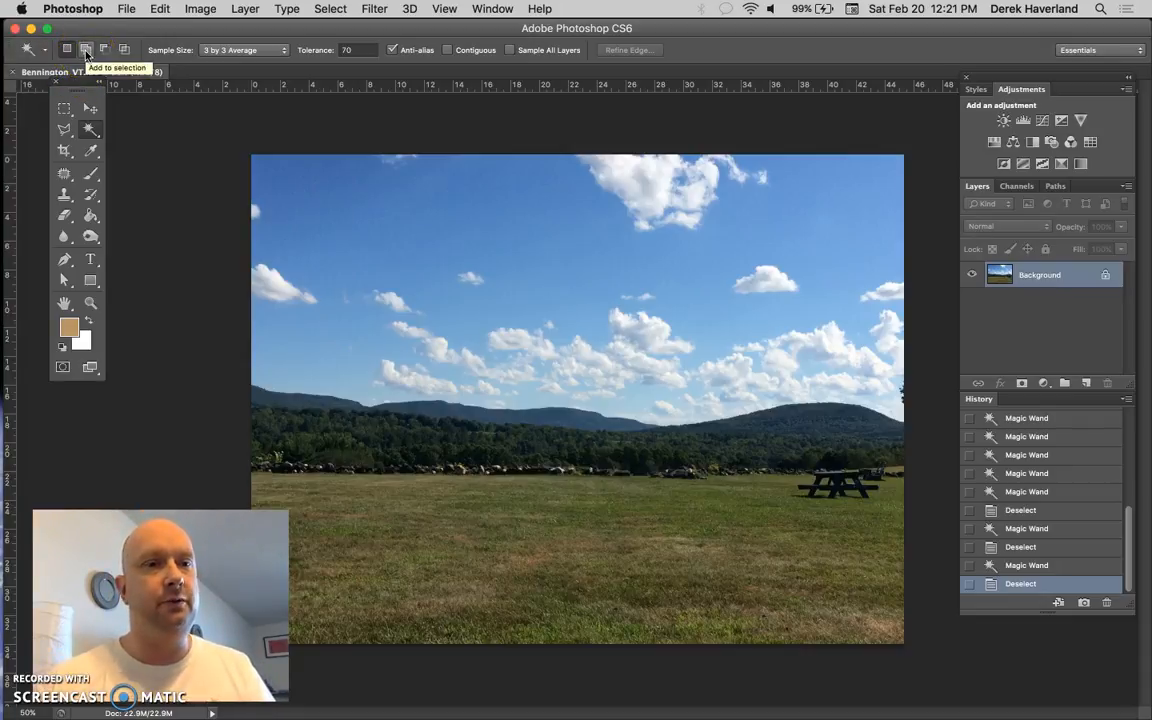
pyautogui.click(67, 51)
pyautogui.click(86, 51)
pyautogui.click(101, 51)
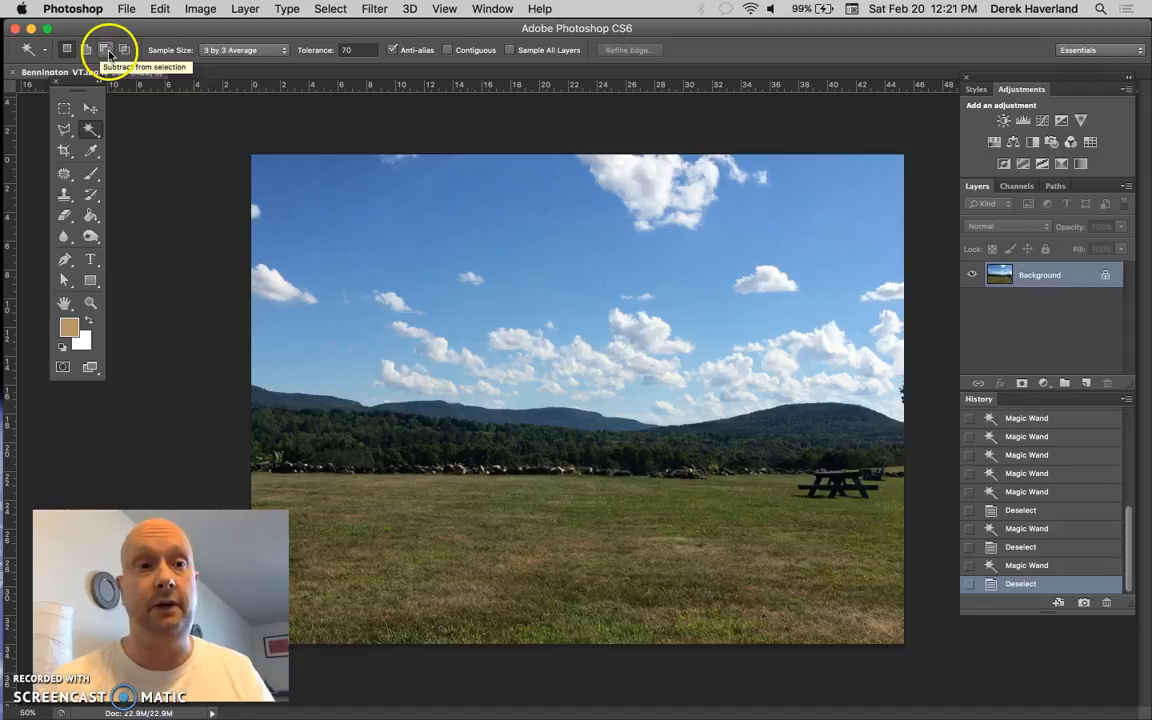
pyautogui.click(122, 51)
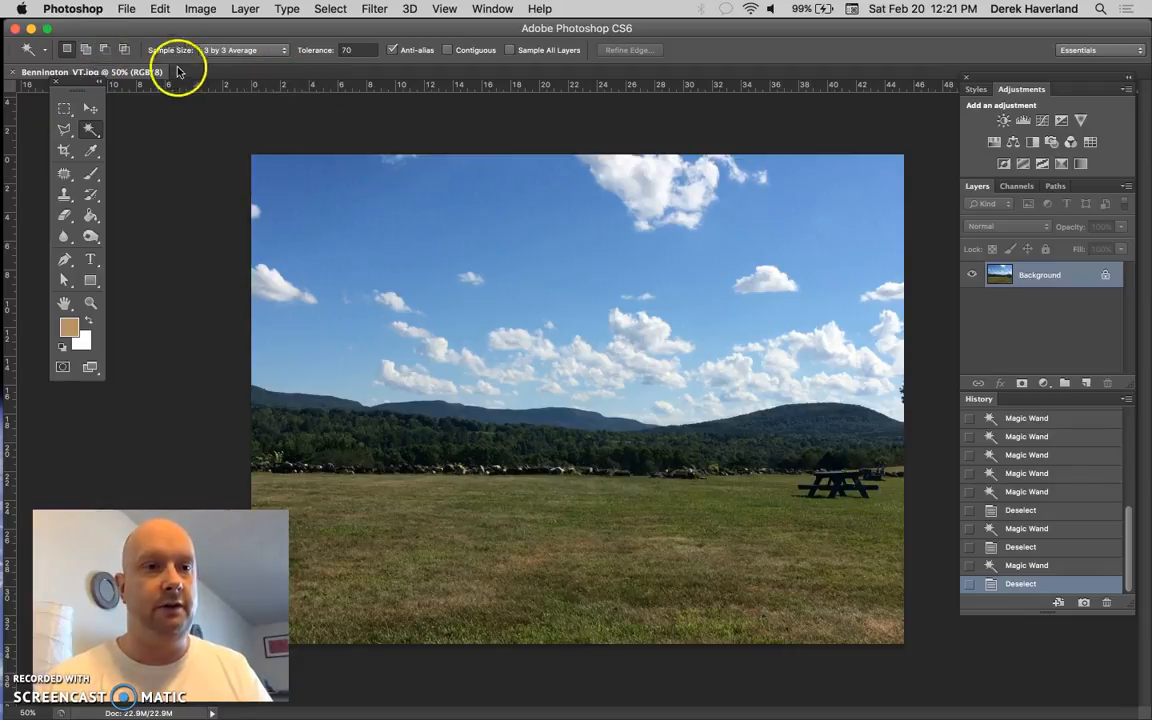
# Step: Try the Magic Wand at tolerance 70 without Contiguous on the sky and the grass, keeping 3 by 3 Average sampling, and deselect
pyautogui.click(275, 172)
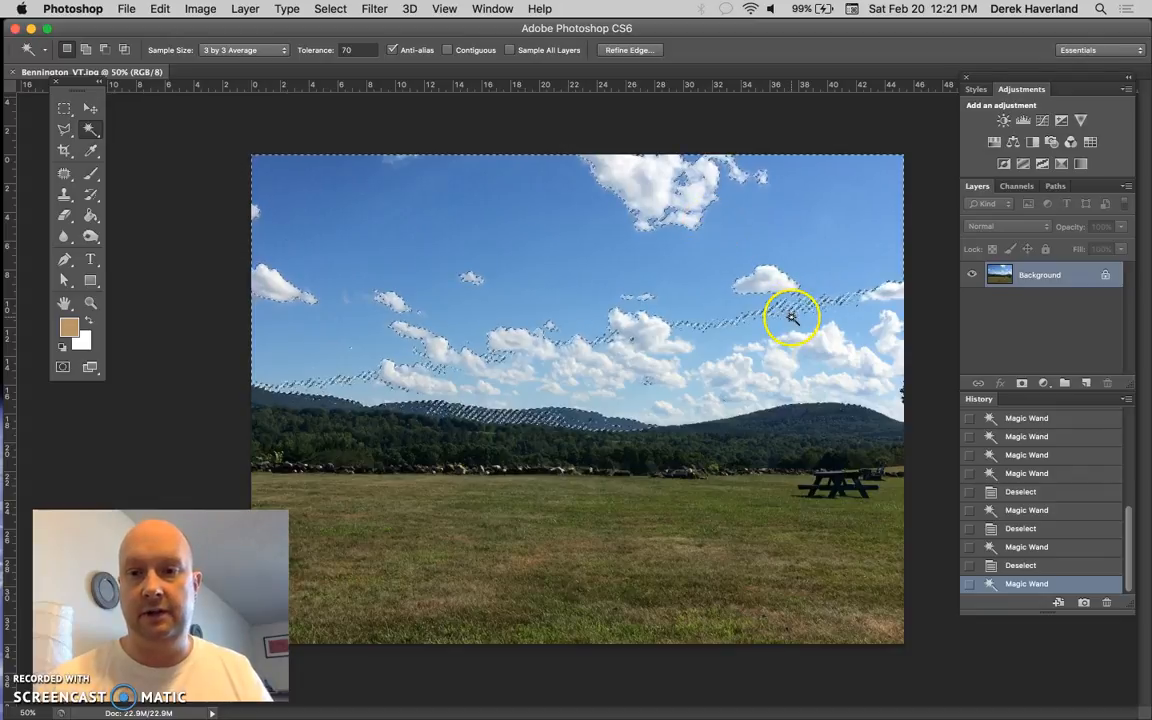
pyautogui.click(750, 596)
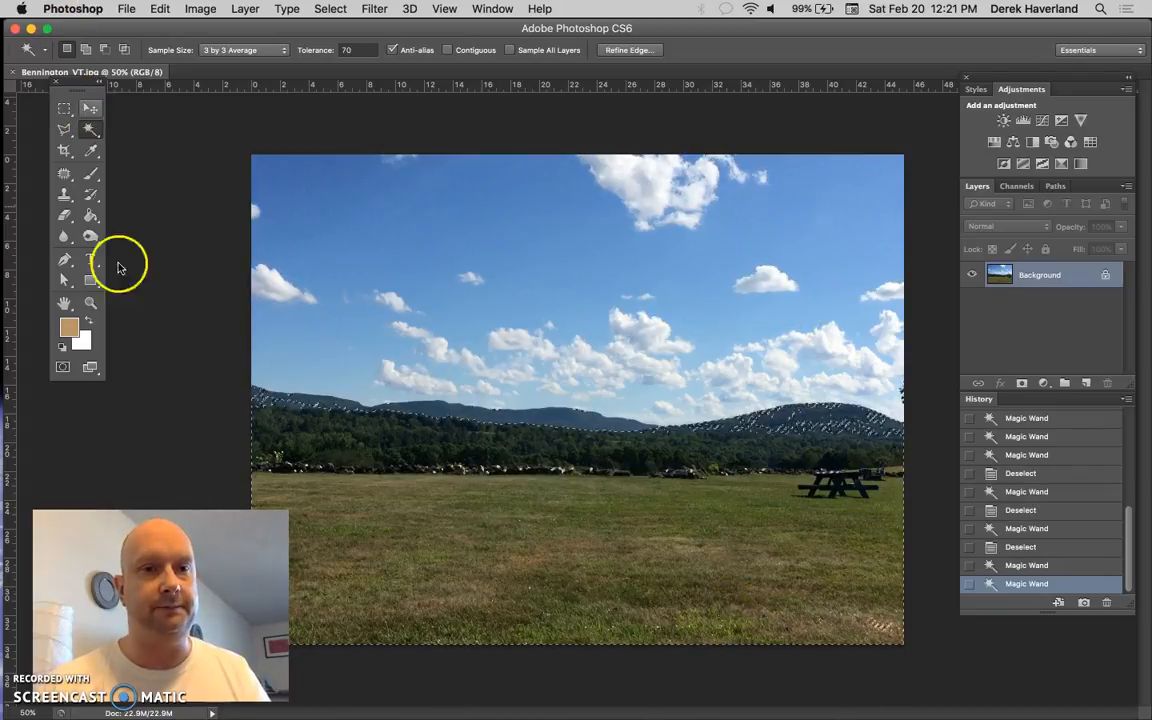
pyautogui.click(226, 50)
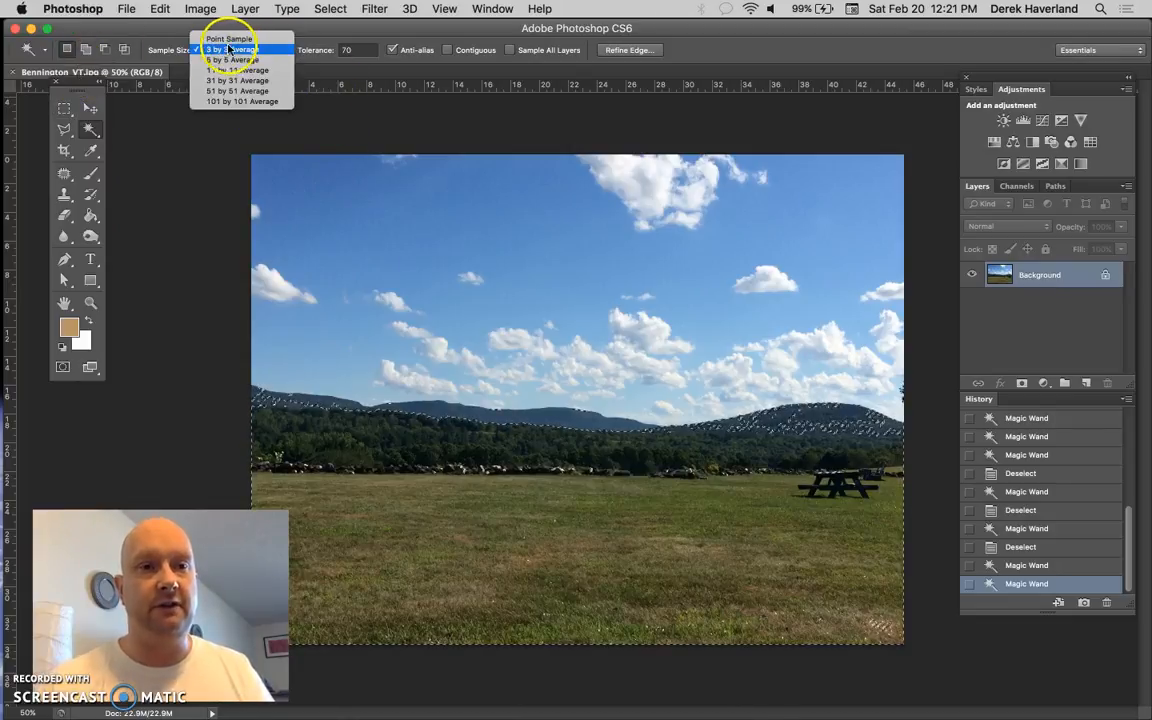
pyautogui.click(233, 50)
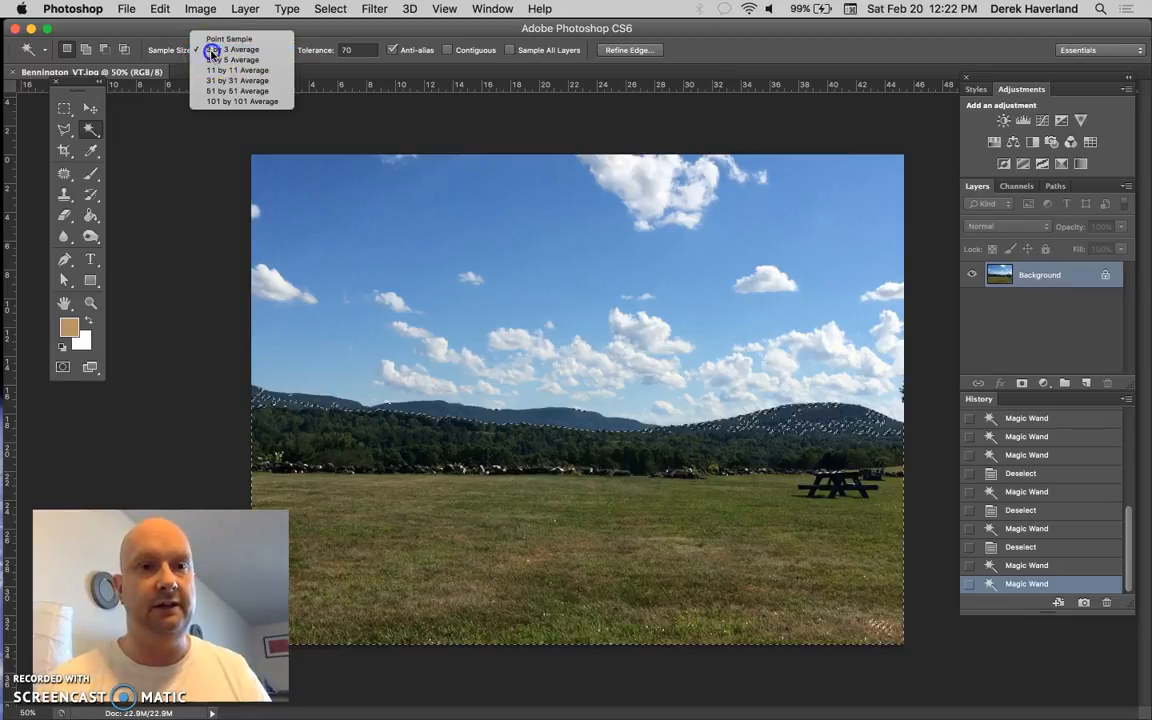
pyautogui.click(212, 52)
pyautogui.press('super+d')
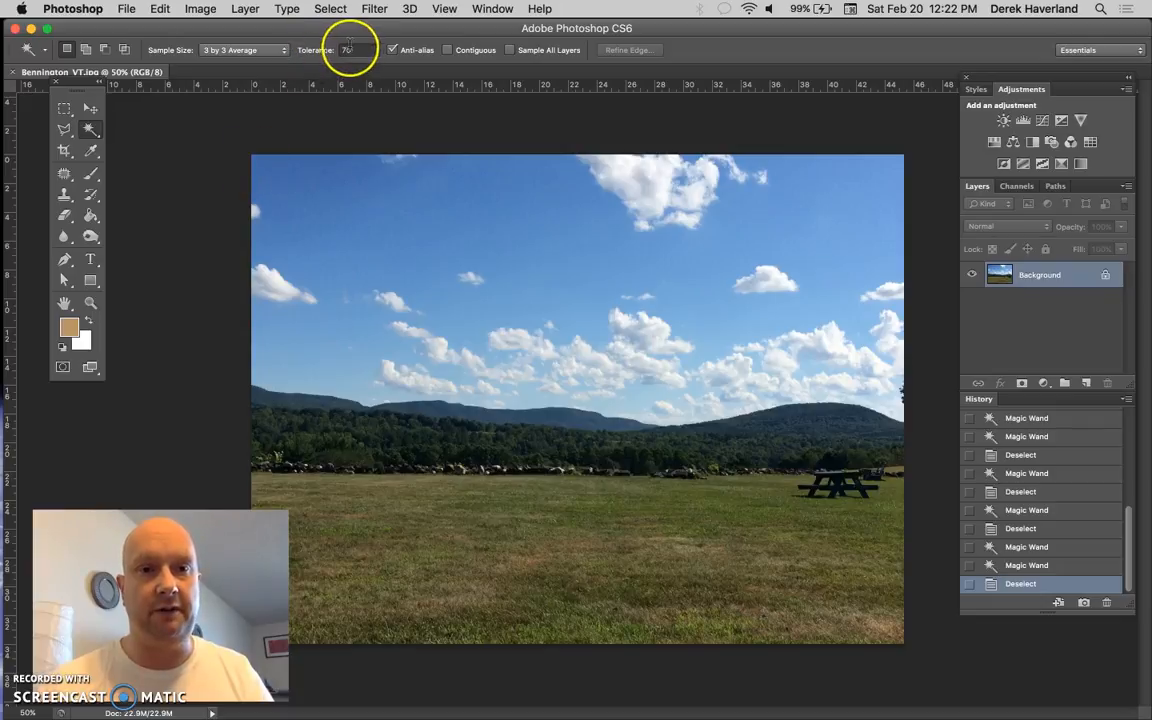
pyautogui.click(257, 160)
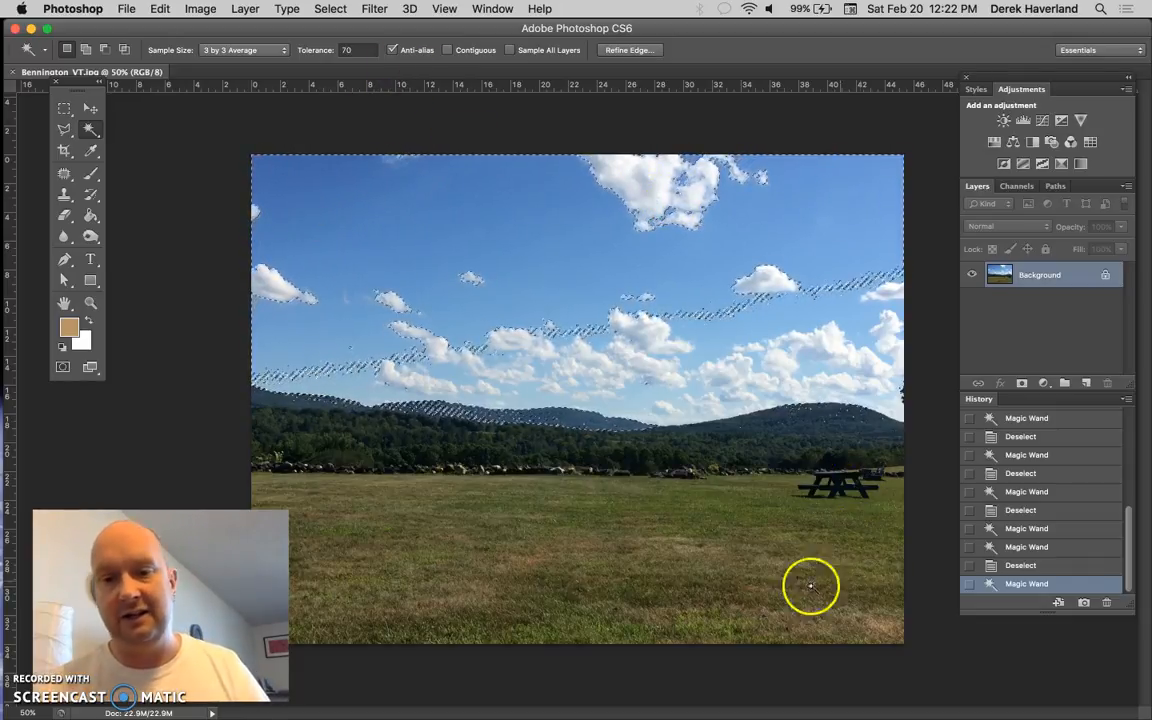
pyautogui.press('super+d')
# Step: Enable Contiguous for the Magic Wand, test it on the sky's upper-left corner, and deselect
pyautogui.click(447, 51)
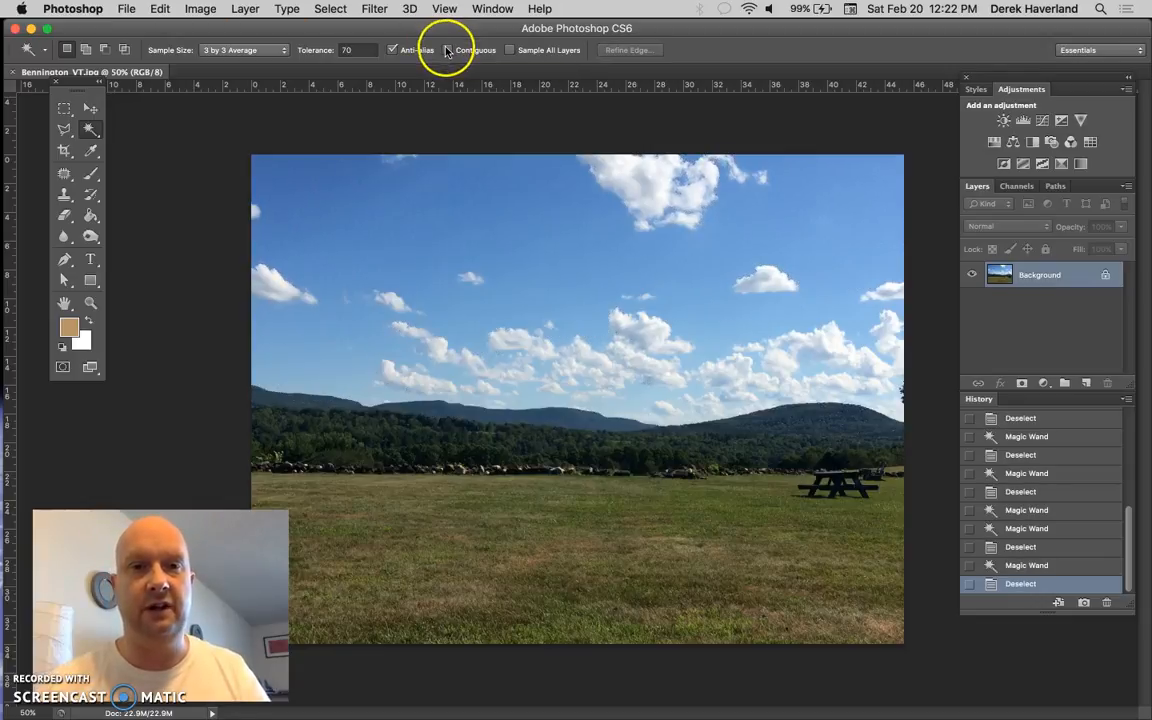
pyautogui.click(256, 161)
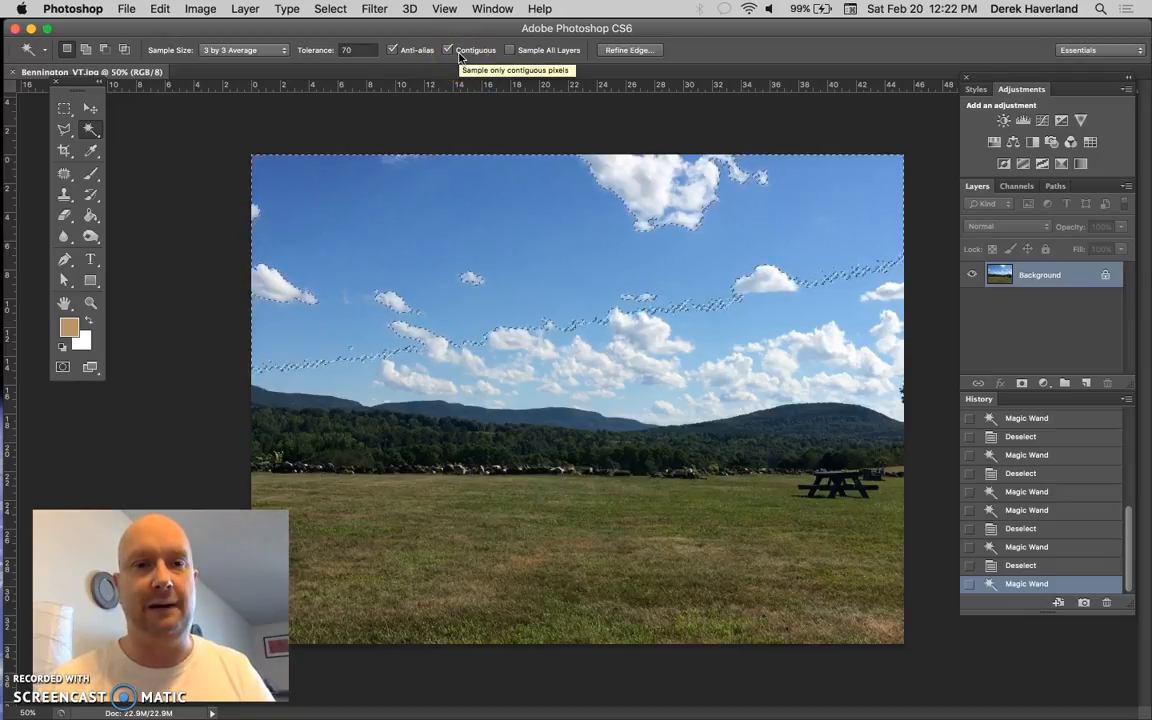
pyautogui.press('super+d')
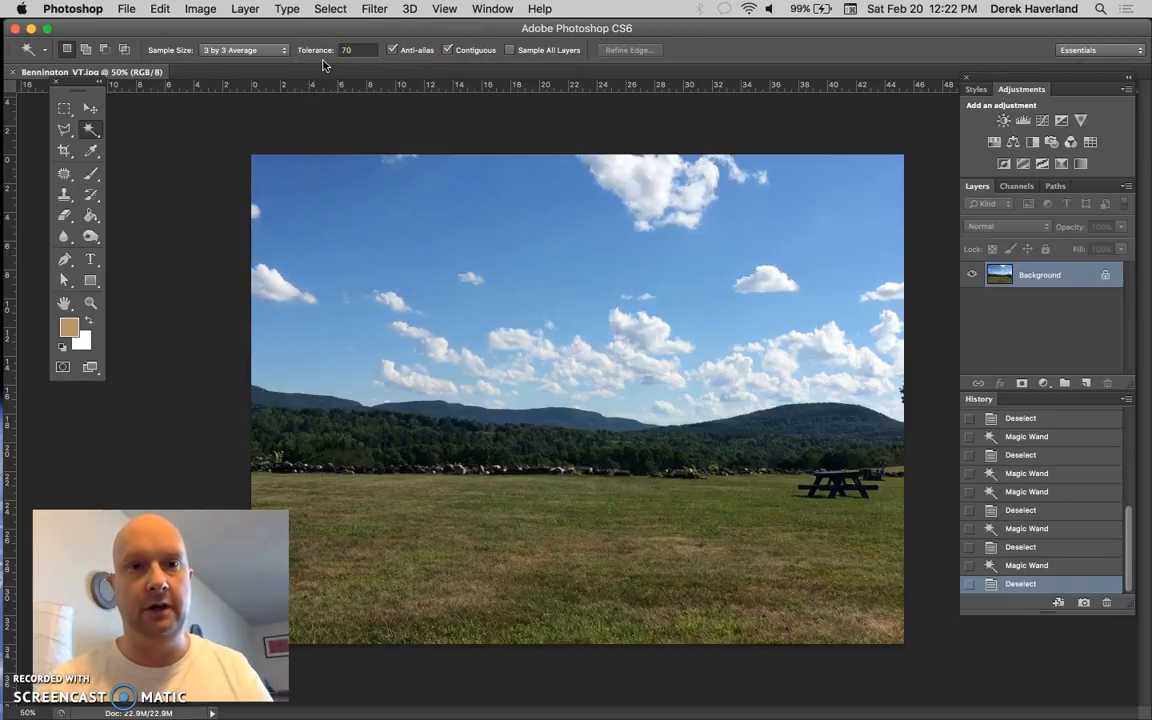
# Step: Set the Magic Wand tolerance to 20 and select the sky in the photo's upper-left corner
pyautogui.click(318, 50)
pyautogui.write('2')
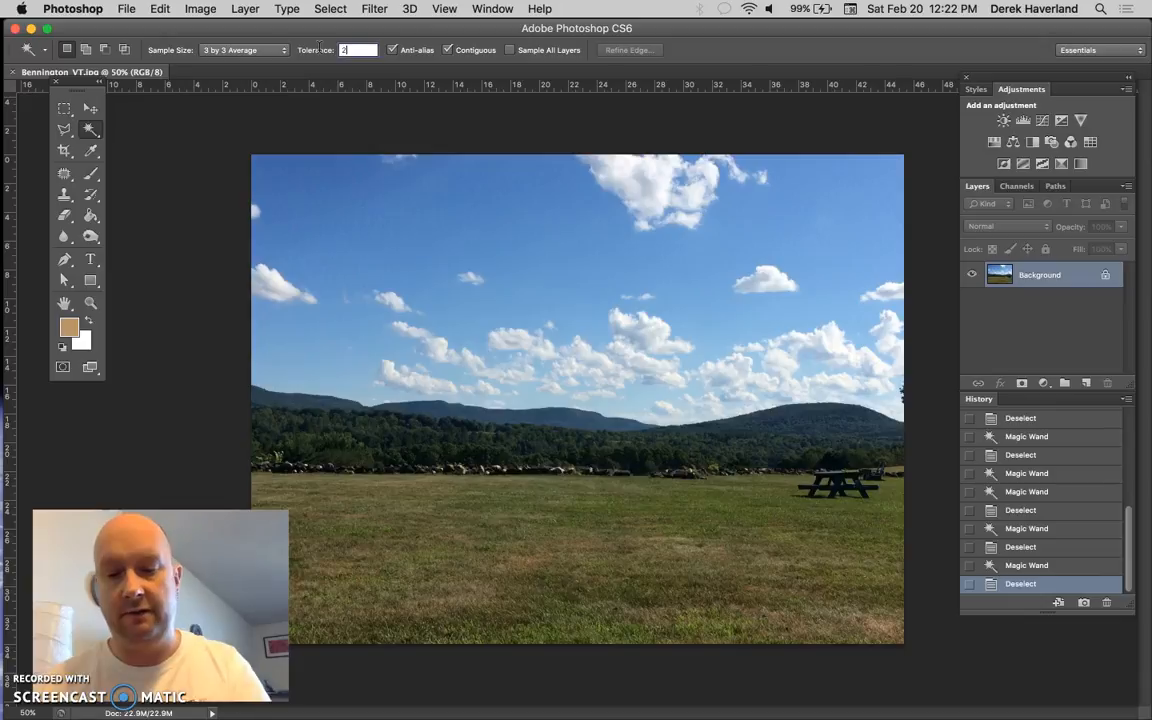
pyautogui.write('0')
pyautogui.press('Return')
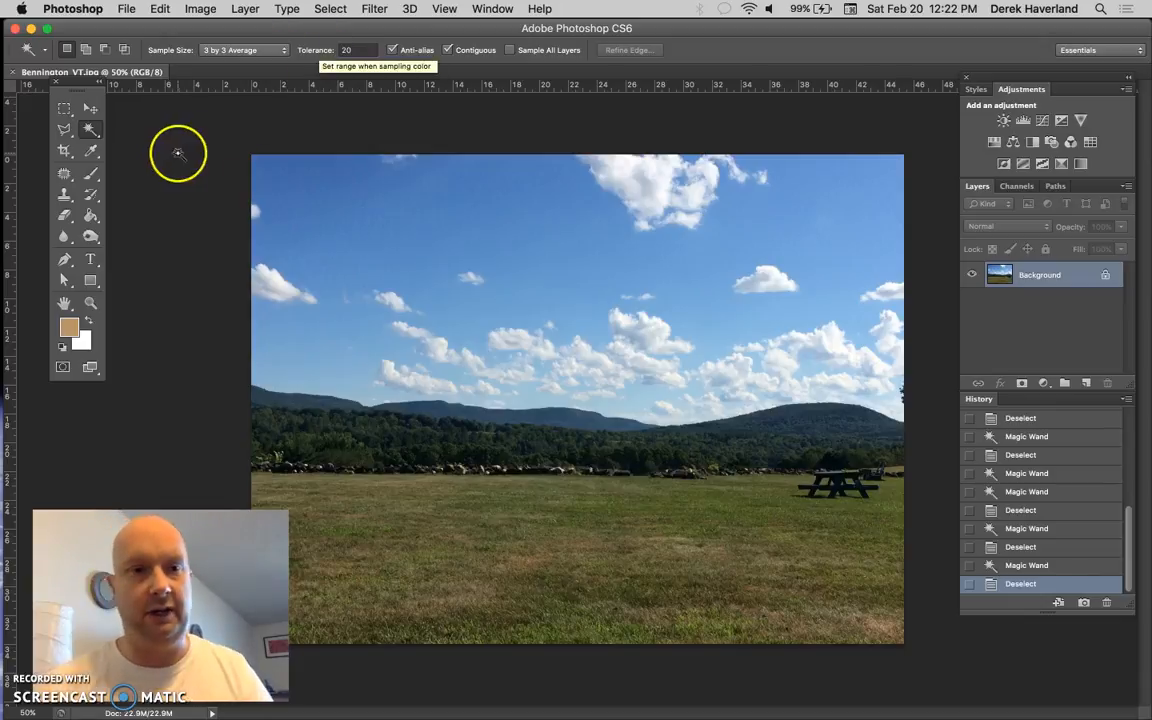
pyautogui.click(257, 160)
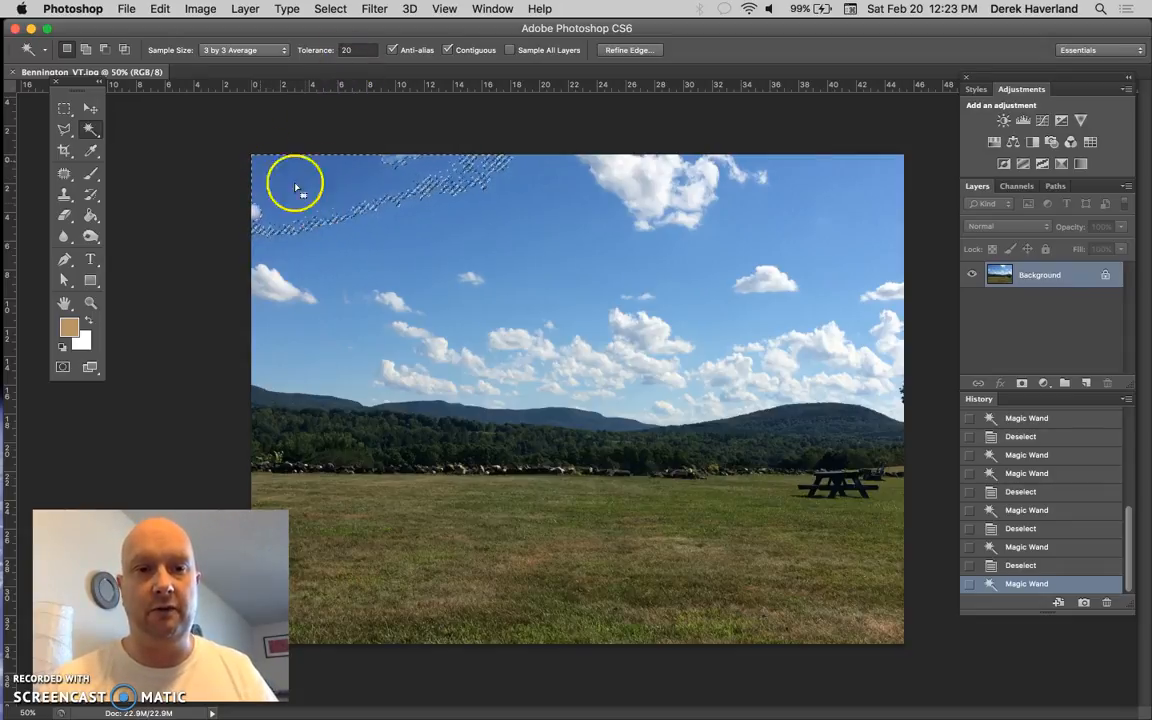
# Step: With tolerance 50 and Add to selection mode, add the blue sky and the large upper cloud to the selection
pyautogui.click(325, 52)
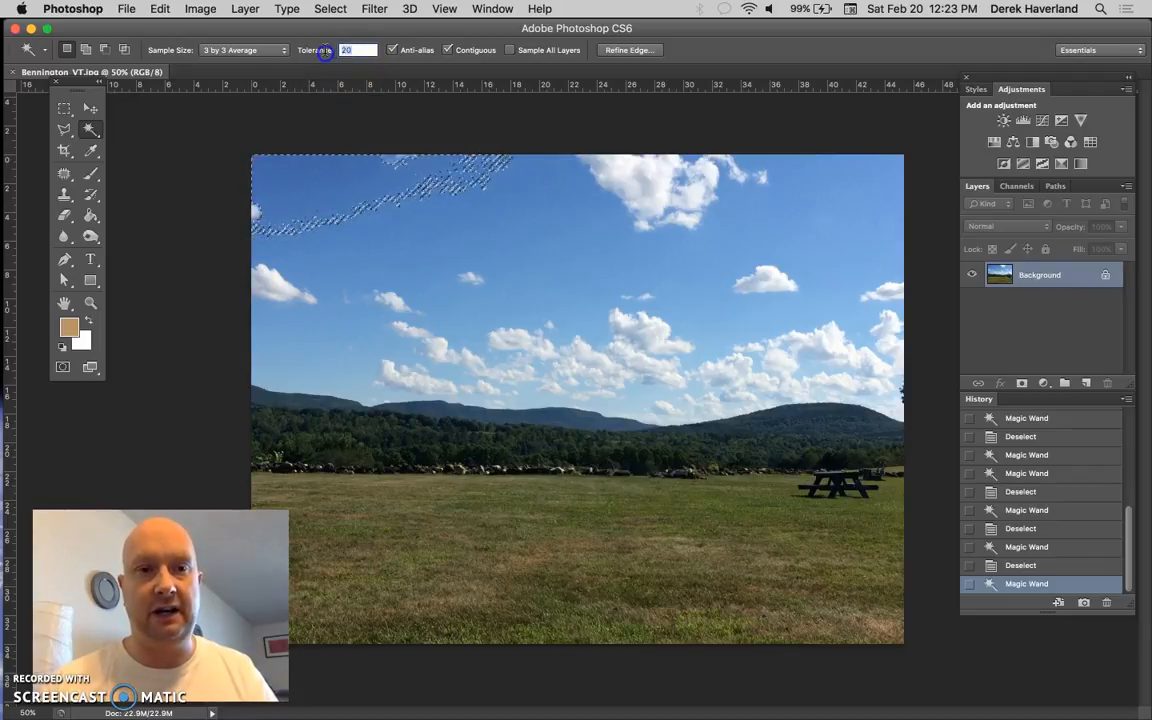
pyautogui.write('50')
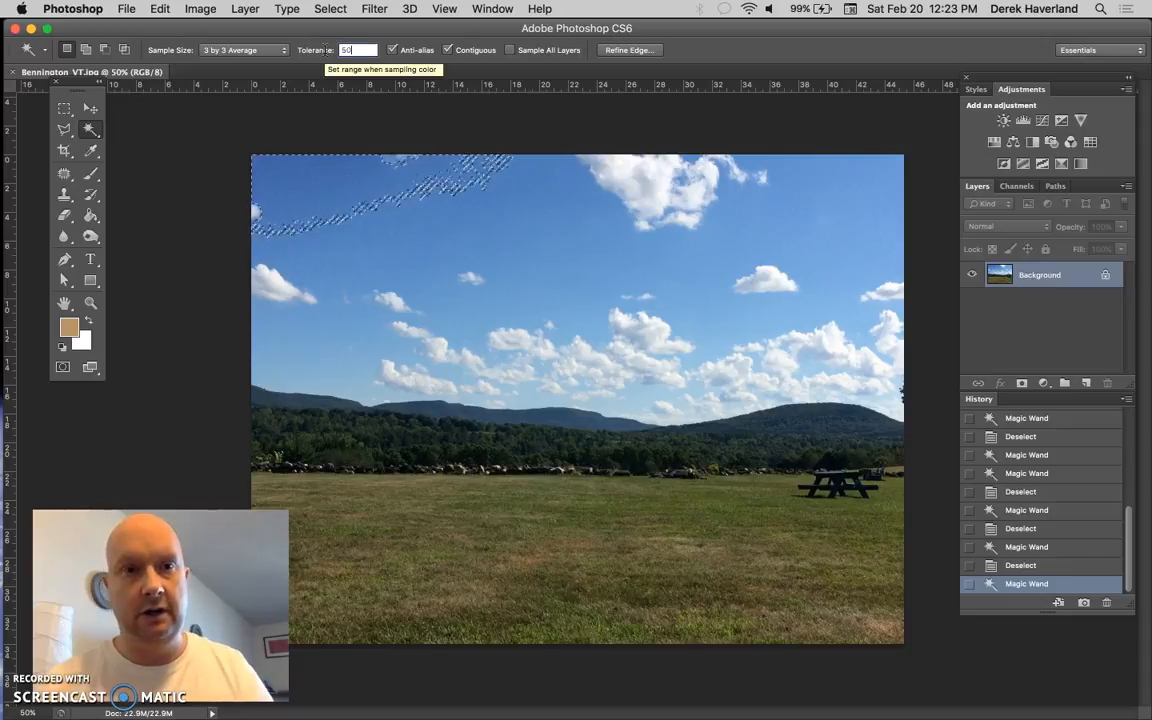
pyautogui.click(86, 49)
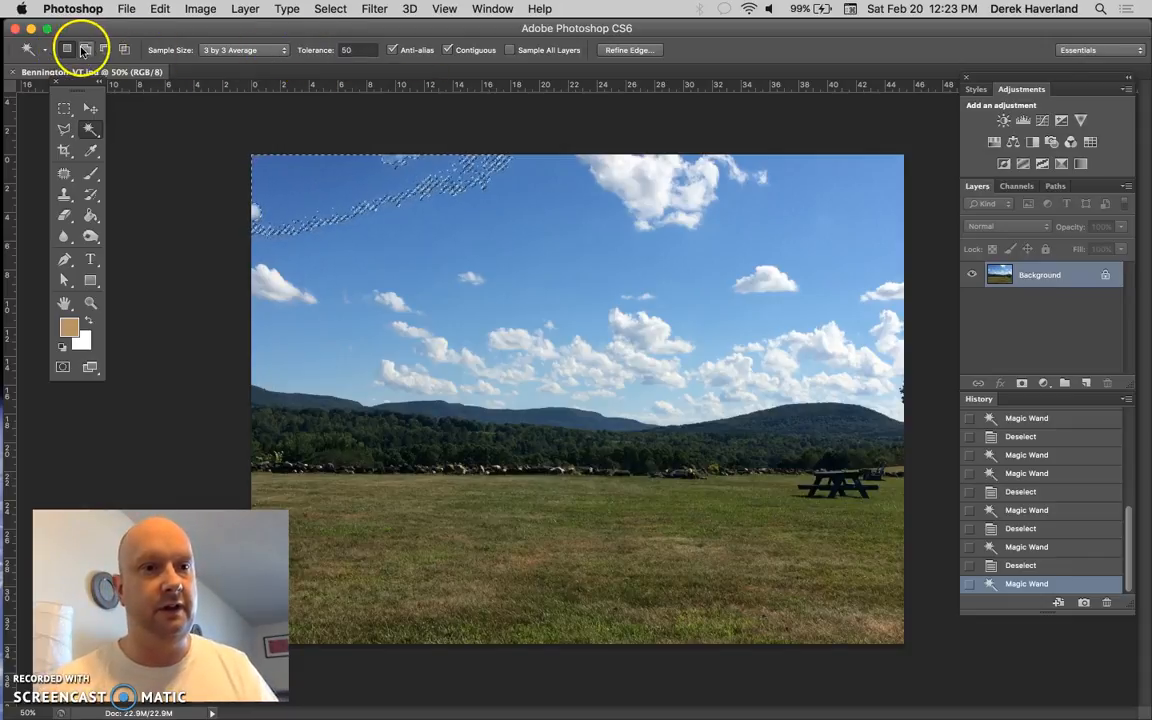
pyautogui.click(569, 208)
pyautogui.click(692, 192)
pyautogui.click(640, 184)
pyautogui.click(683, 176)
# Step: Add the remaining lower sky and the unselected clouds above the hills to the selection
pyautogui.click(823, 296)
pyautogui.click(771, 276)
pyautogui.click(739, 286)
pyautogui.click(524, 337)
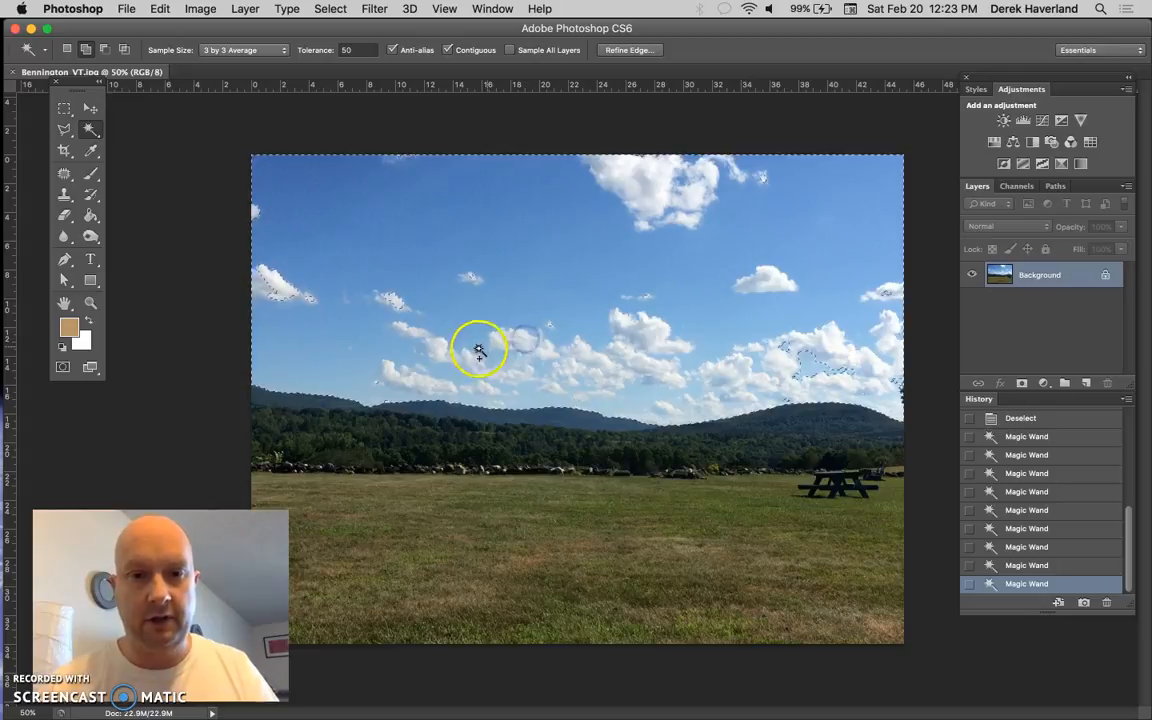
pyautogui.click(551, 328)
pyautogui.click(394, 303)
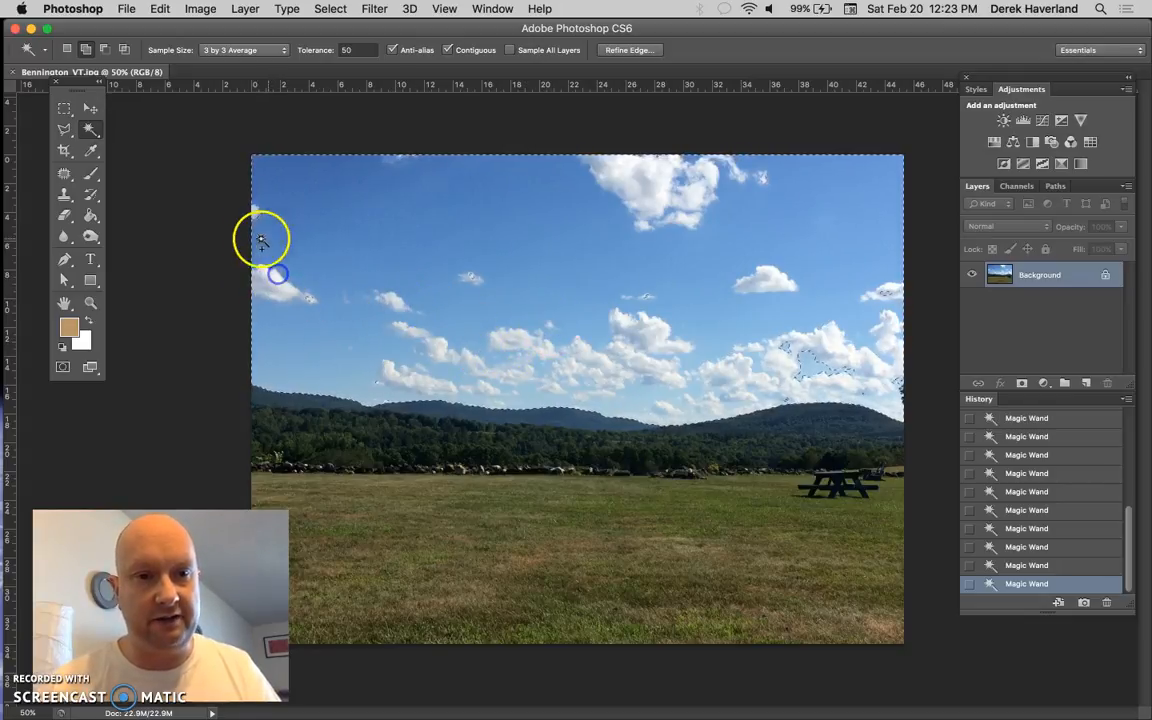
pyautogui.click(312, 303)
pyautogui.click(804, 370)
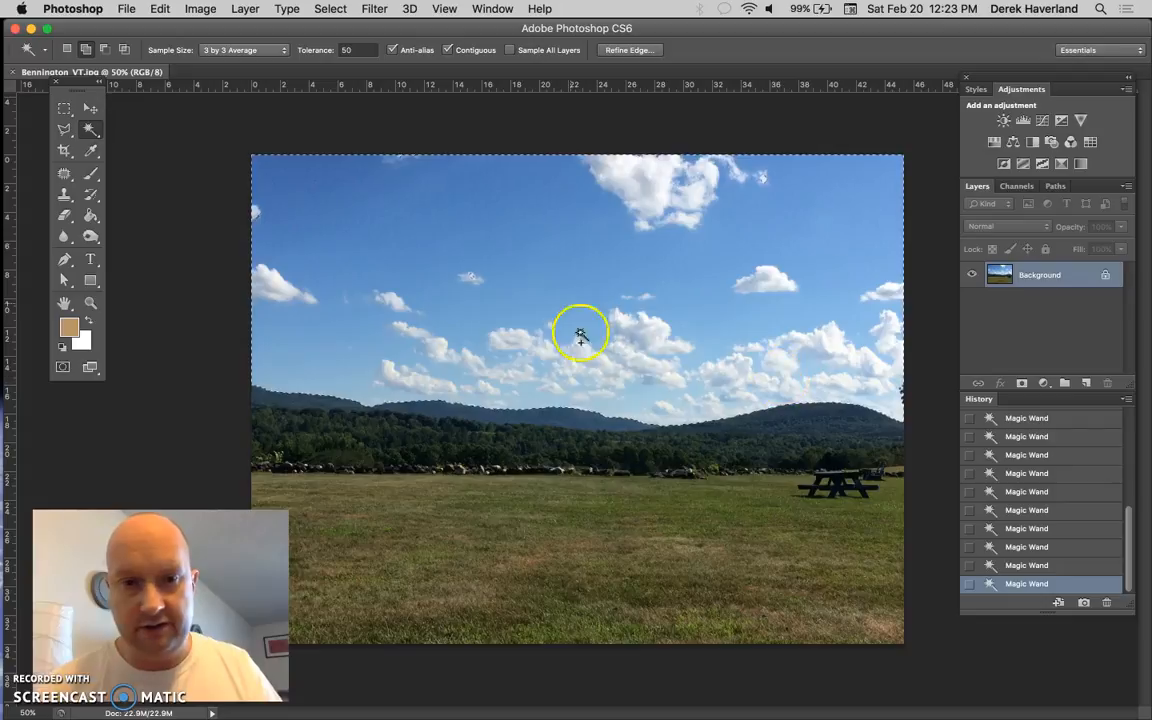
# Step: Try to add the leftover dark foliage at the photo's right edge with the Magic Wand
pyautogui.scroll(3, 852, 287)
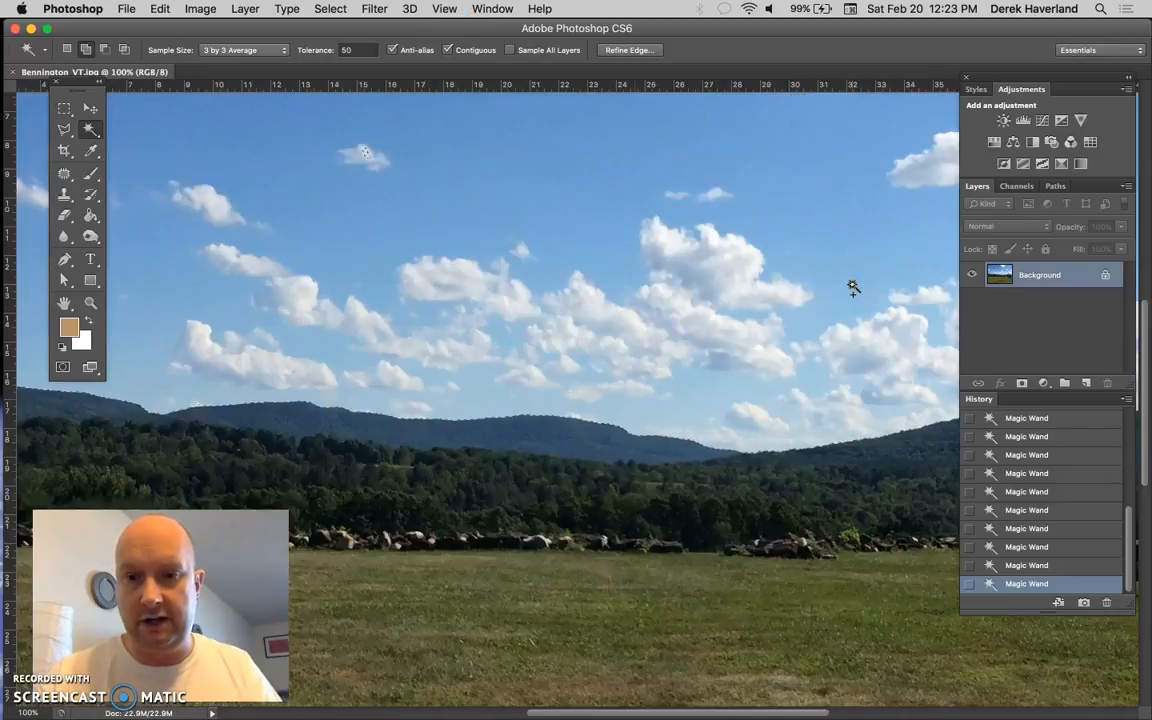
pyautogui.hscroll(10, 852, 287)
pyautogui.hscroll(-8, 852, 287)
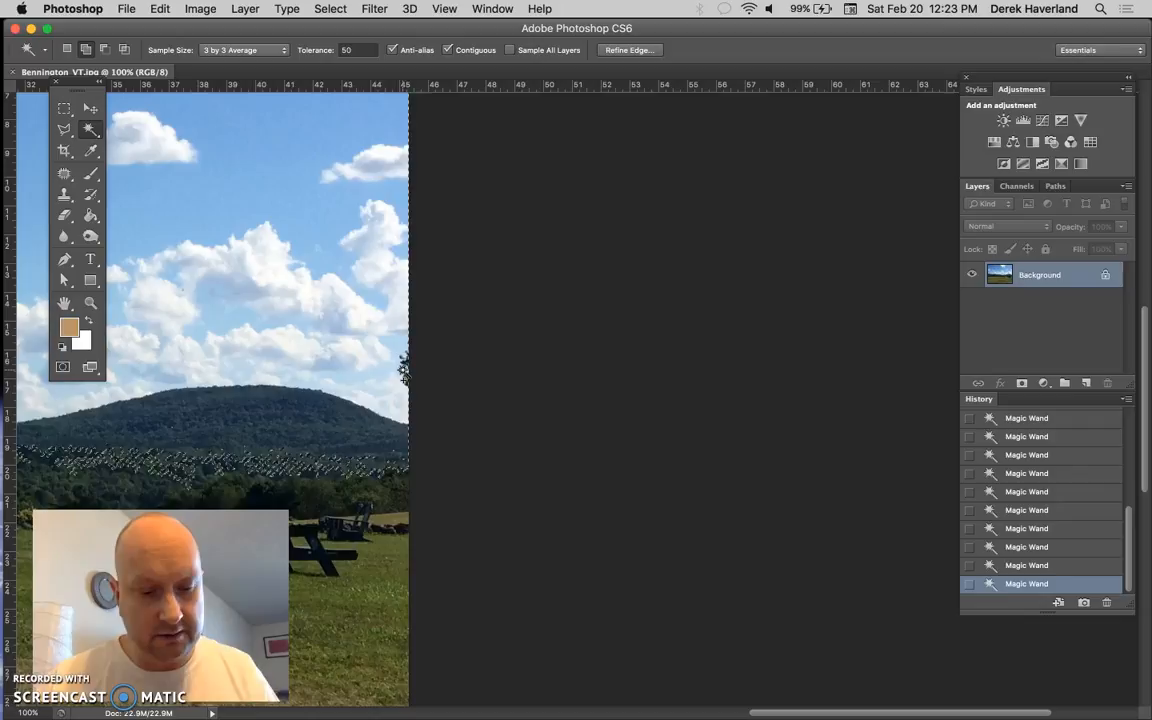
pyautogui.click(401, 418)
pyautogui.click(373, 390)
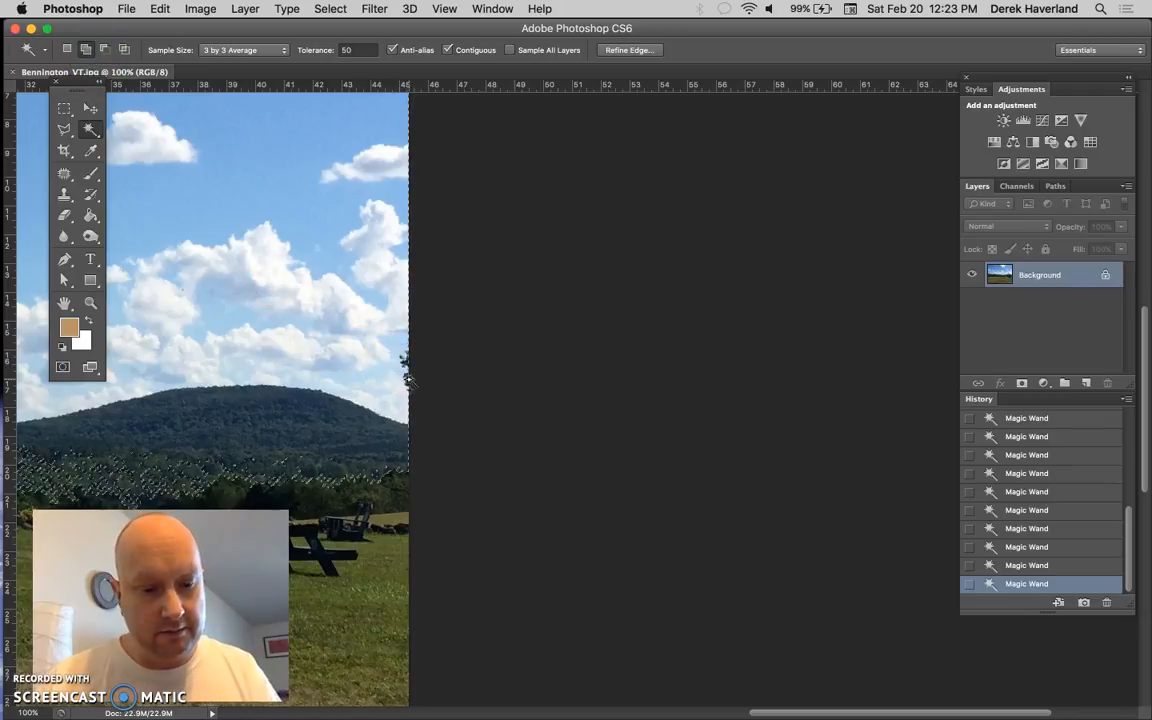
# Step: Add the dark foliage at the photo's right edge to the selection with a Rectangular Marquee, and return to the Magic Wand
pyautogui.click(62, 112)
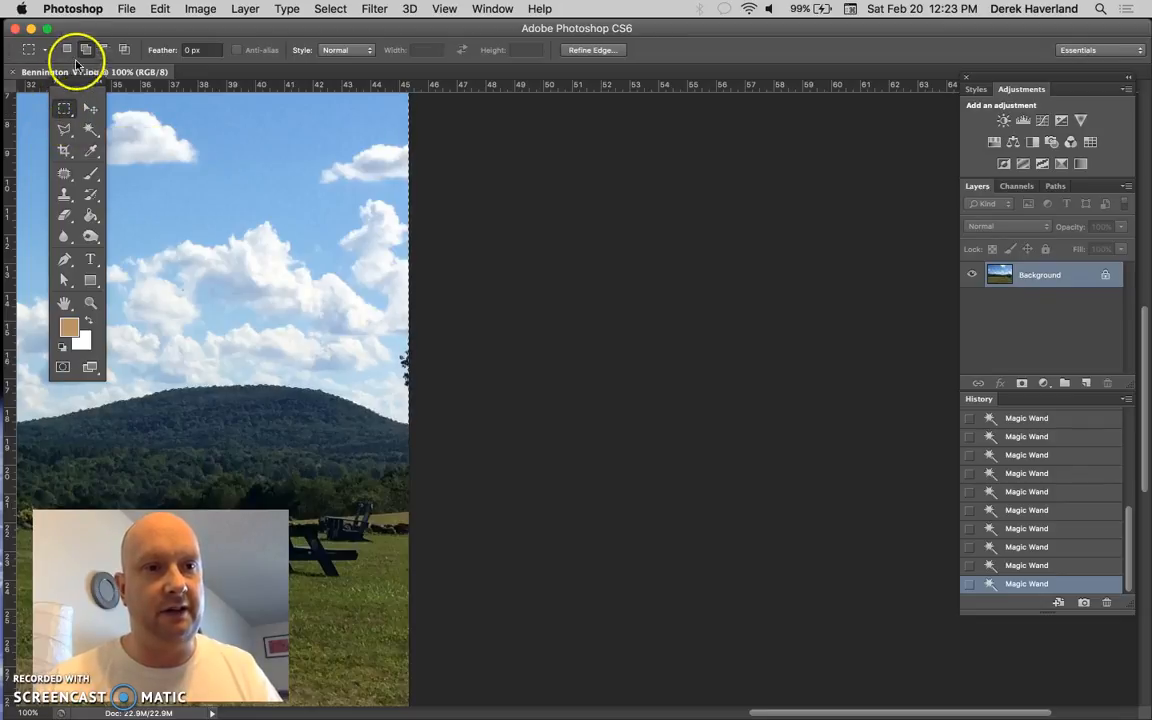
pyautogui.moveTo(376, 335); pyautogui.dragTo(424, 392)
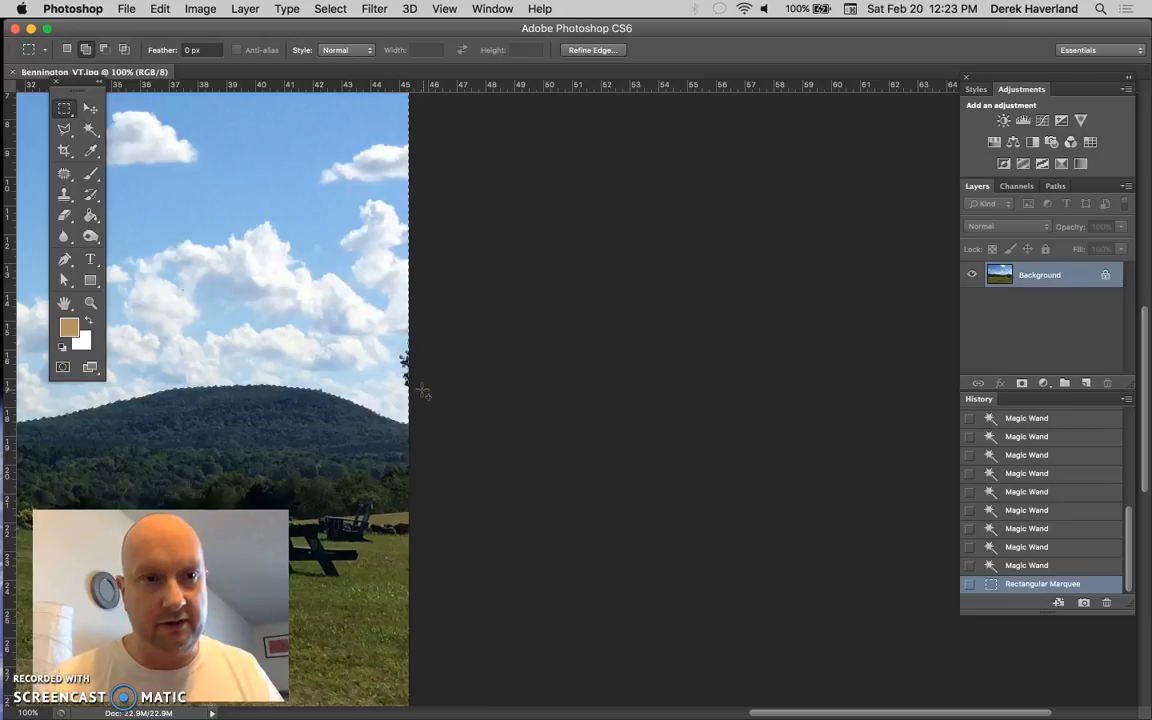
pyautogui.click(89, 130)
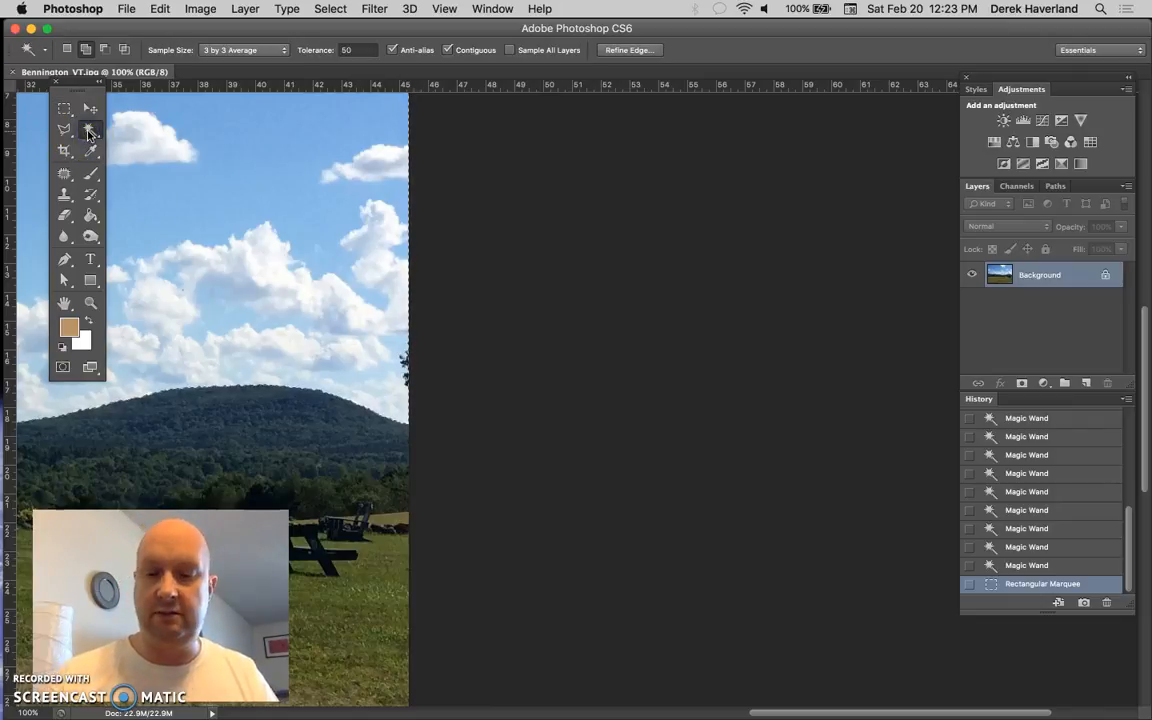
pyautogui.press('super+0')
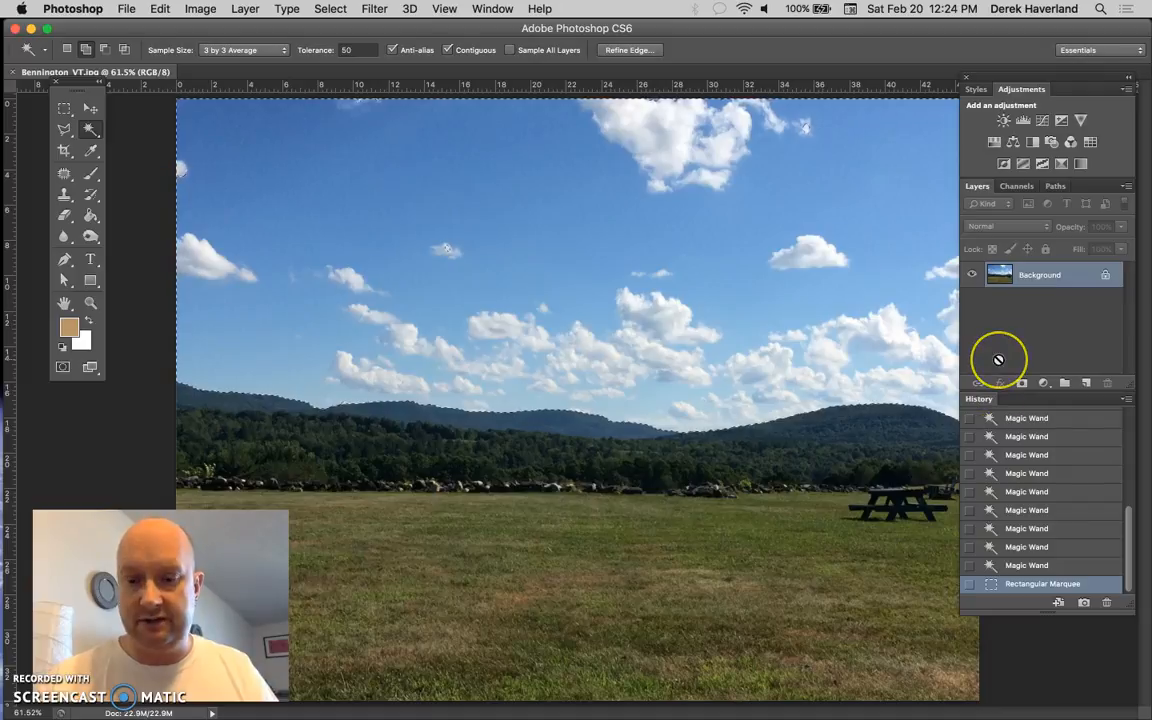
# Step: Try copying the selected sky to a new layer, view each layer alone, and revert to the Rectangular Marquee history state
pyautogui.press('super+j')
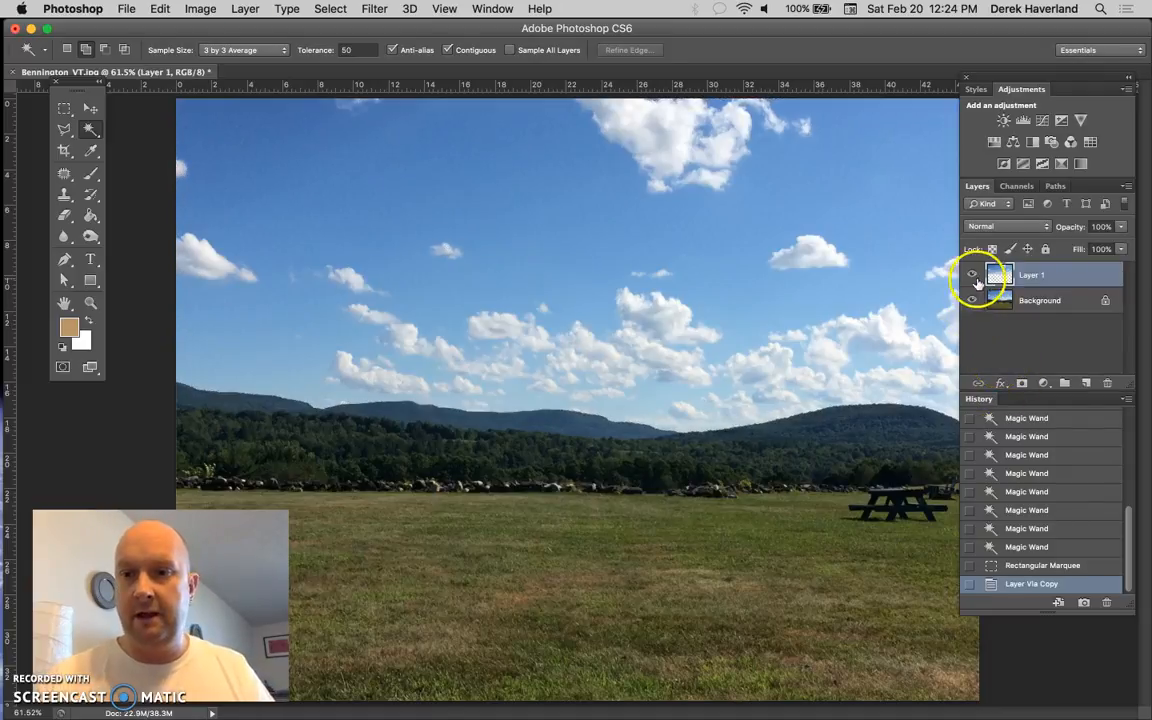
pyautogui.click(973, 302)
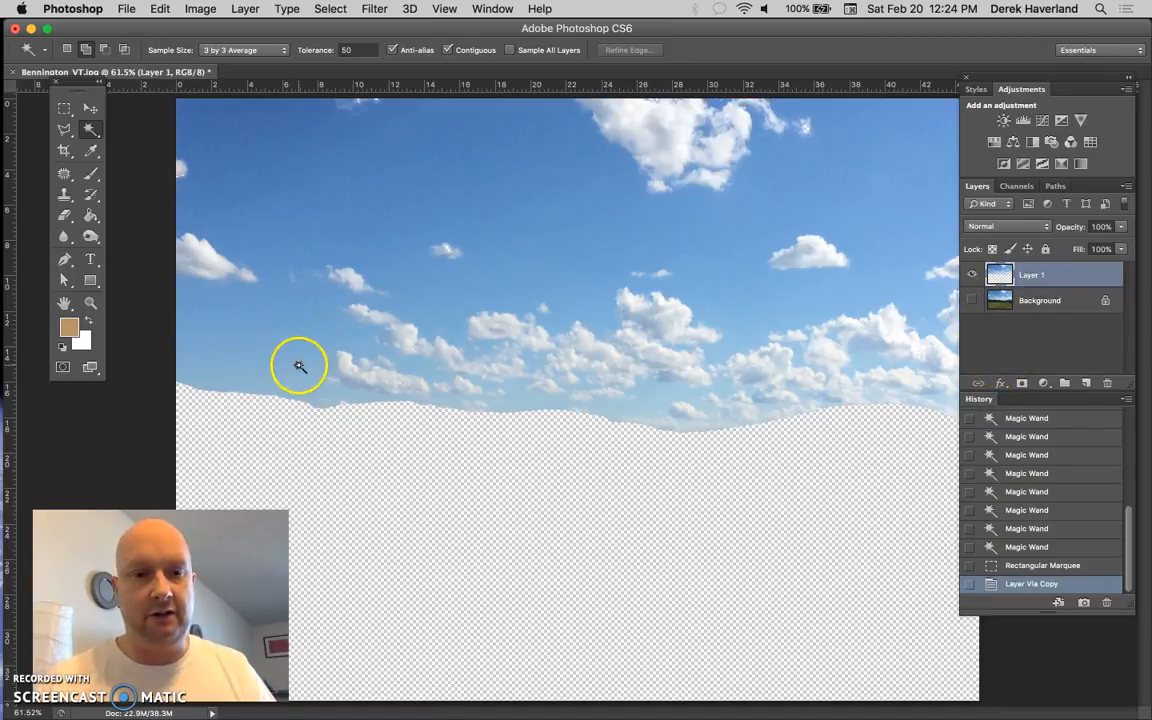
pyautogui.click(971, 278)
pyautogui.click(971, 298)
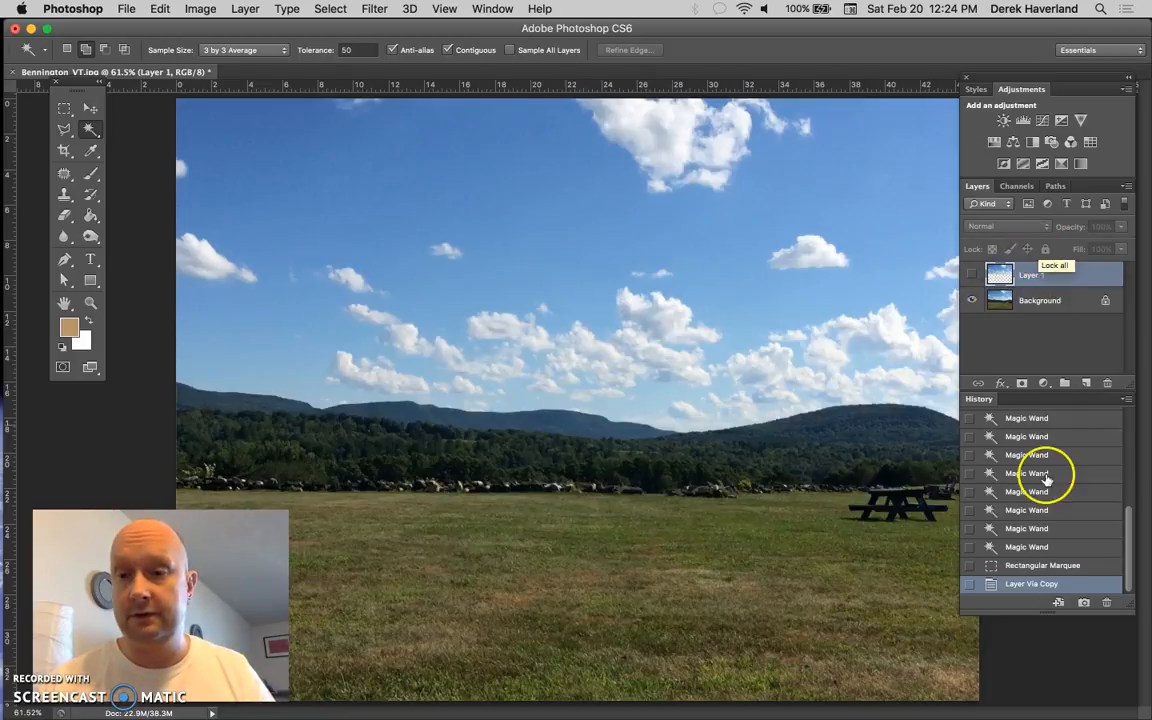
pyautogui.click(1024, 566)
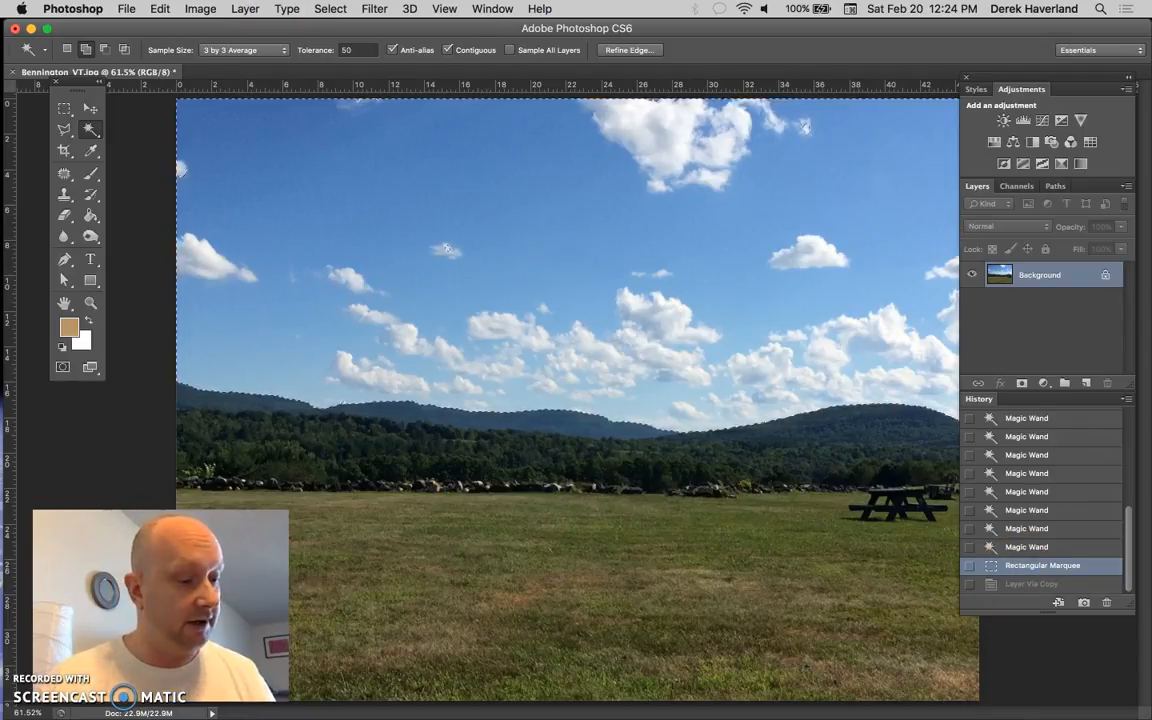
# Step: Invert the sky selection and copy the hills and field to a new layer
pyautogui.click(330, 8)
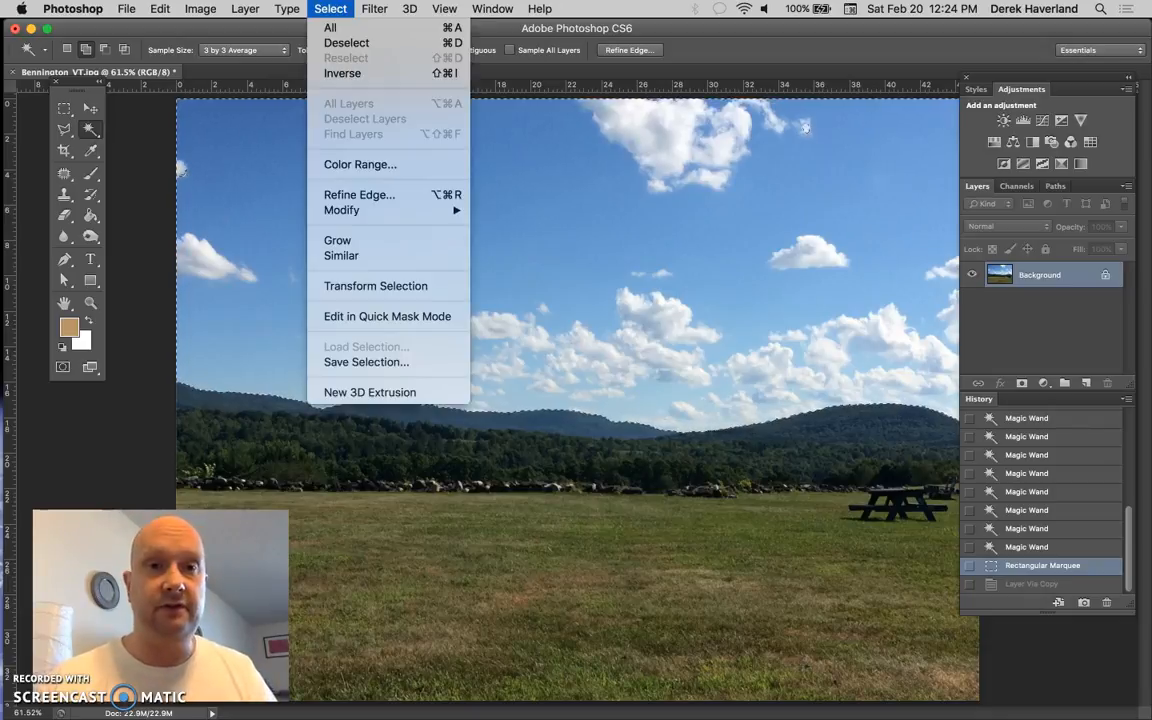
pyautogui.click(342, 74)
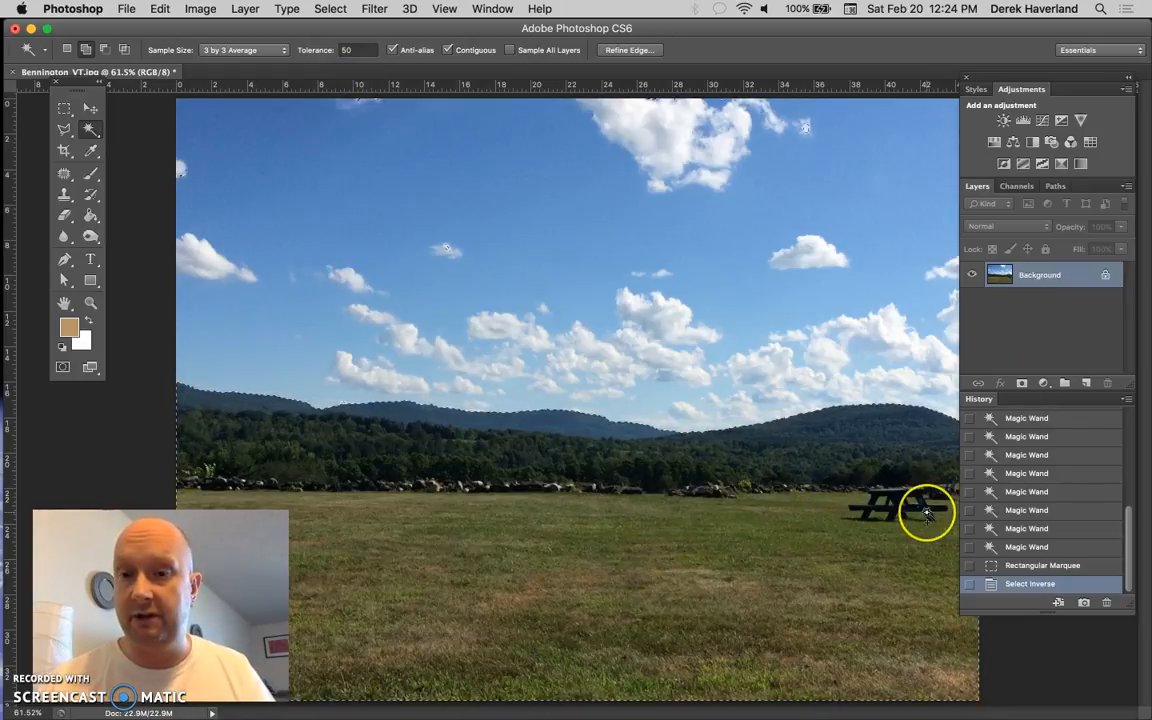
pyautogui.press('super+j')
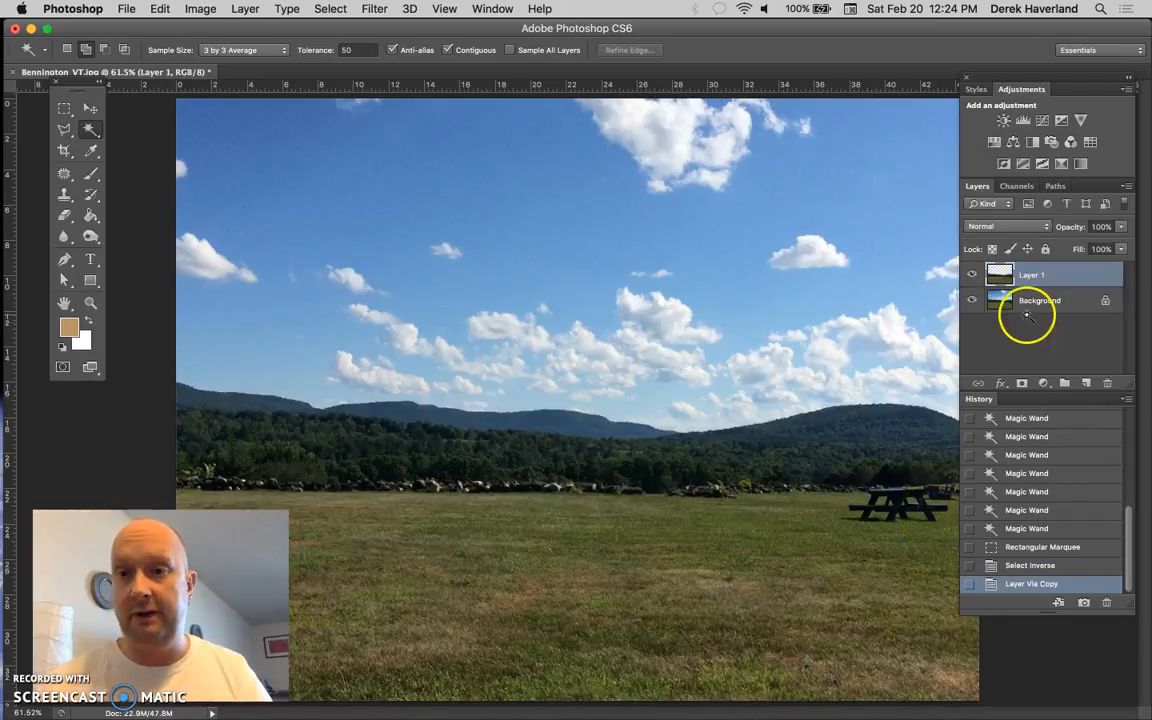
# Step: View the copied hills and field without the Background, and revert to the Rectangular Marquee history state
pyautogui.click(971, 300)
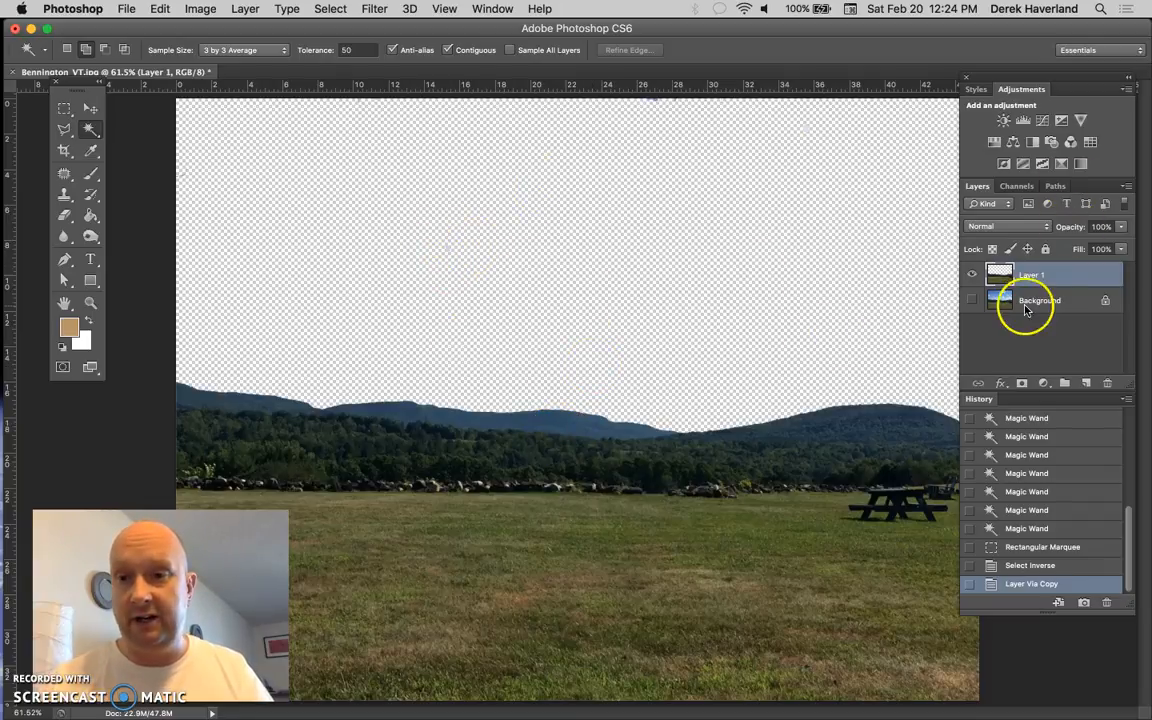
pyautogui.click(971, 300)
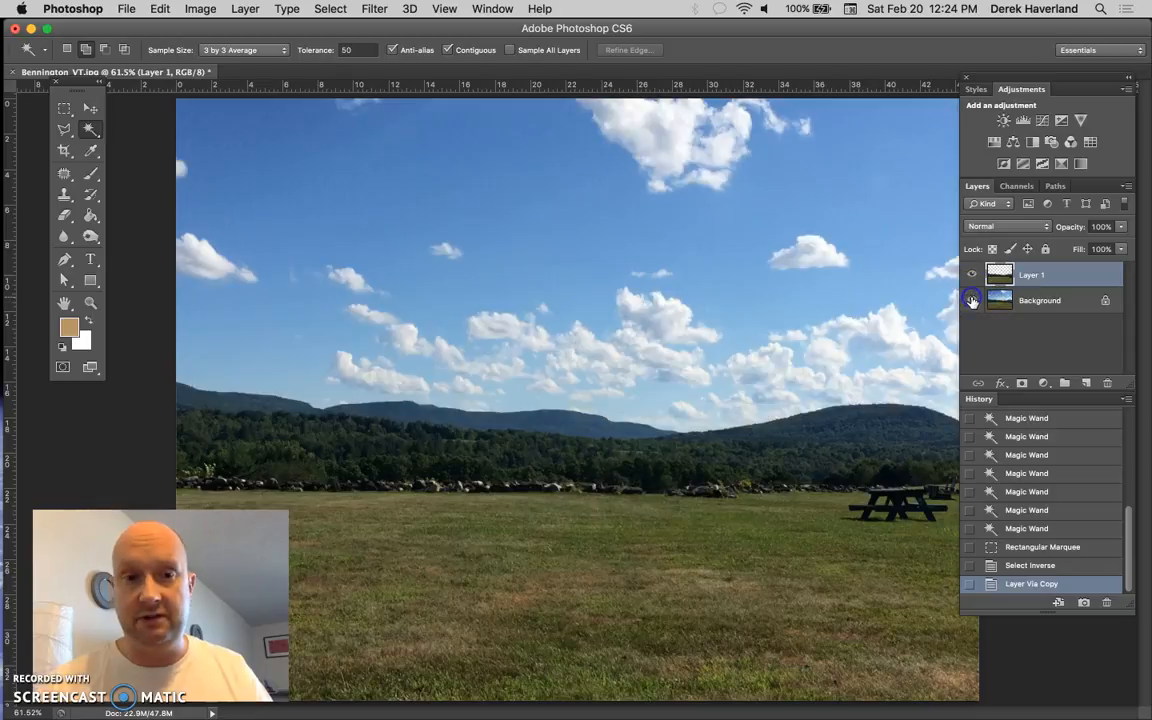
pyautogui.click(1021, 547)
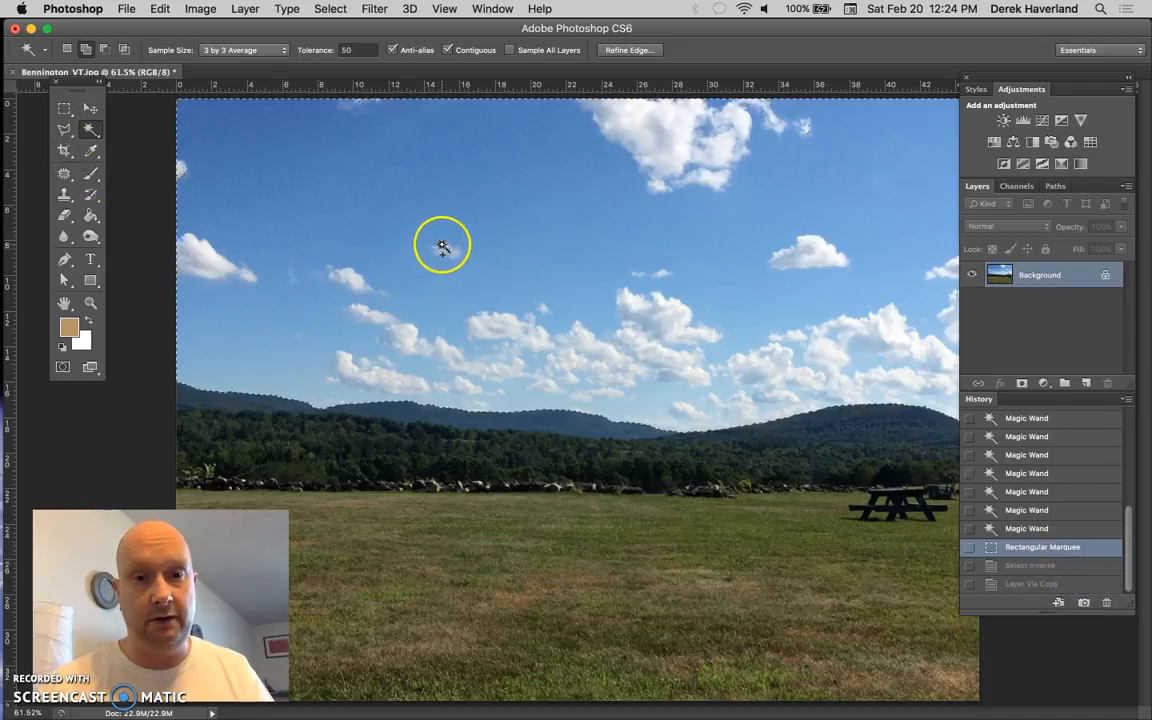
# Step: Add the small isolated cloud in the upper sky to the selection with the Magic Wand, and invert the selection
pyautogui.click(446, 249)
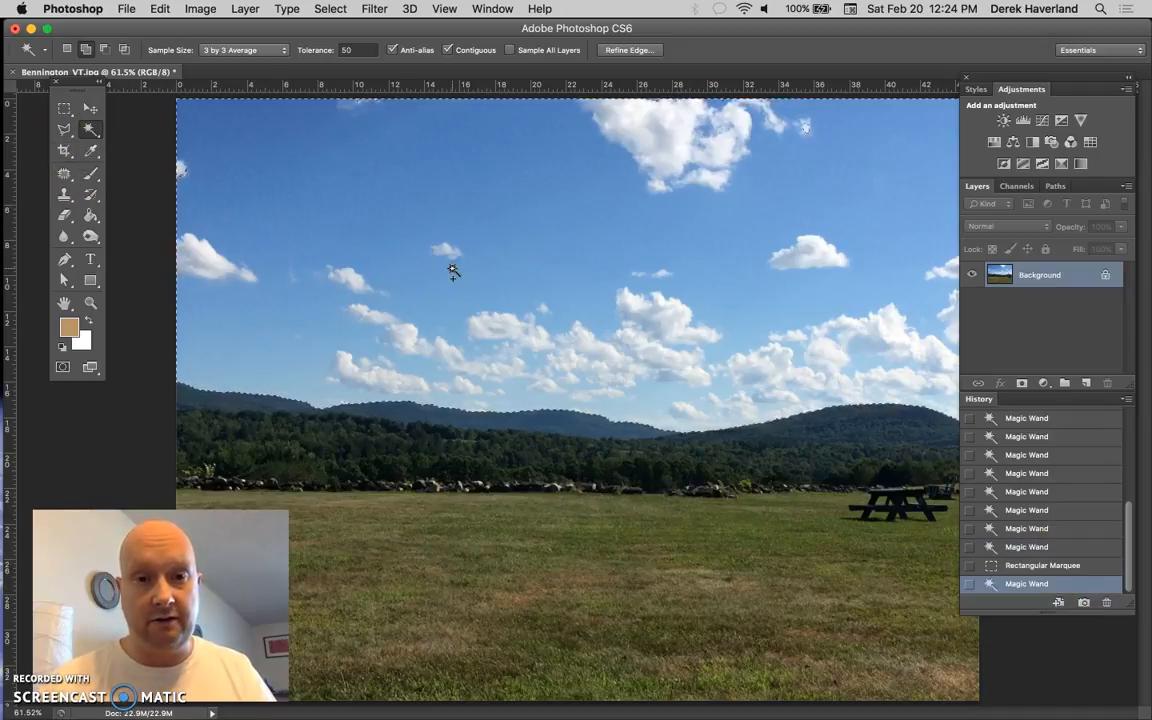
pyautogui.click(316, 12)
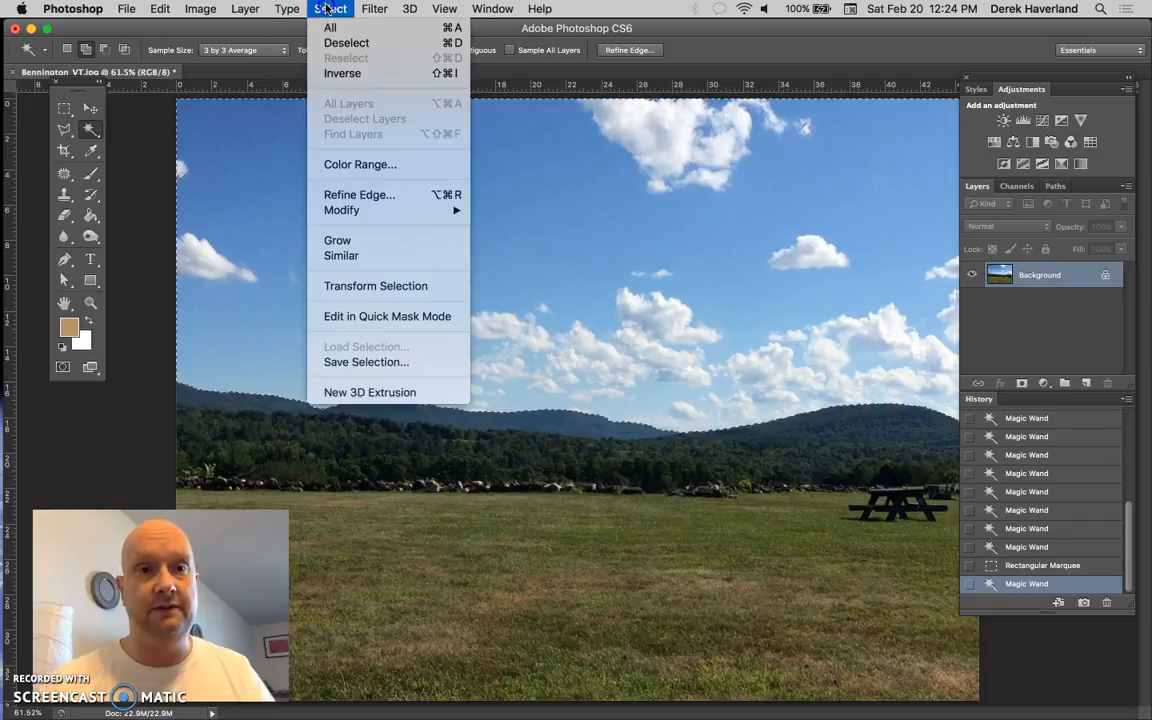
pyautogui.click(338, 70)
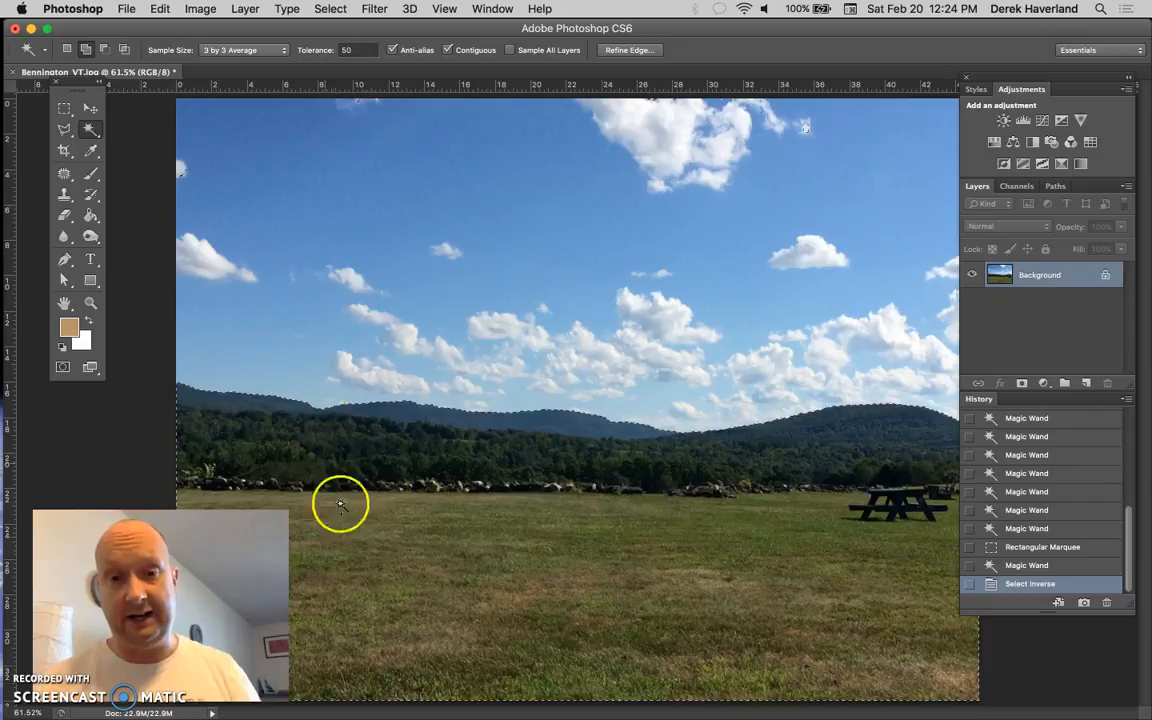
# Step: Feather the inverted selection by 3 pixels and copy the hills and field to a new layer
pyautogui.click(330, 8)
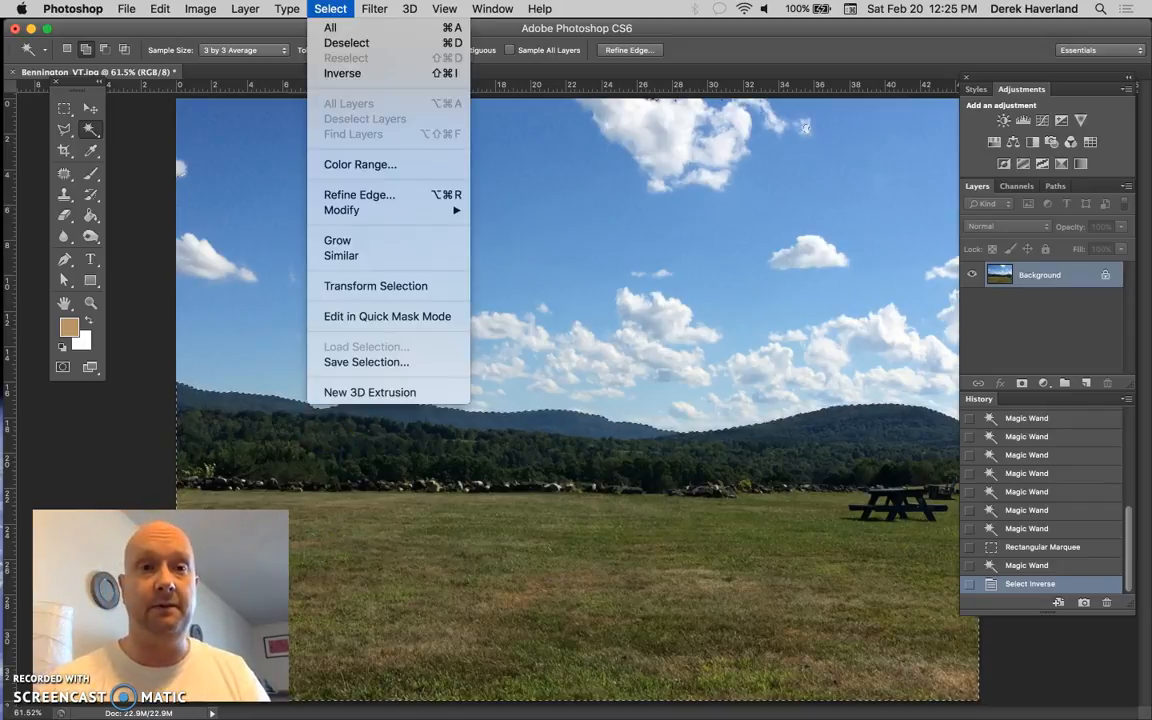
pyautogui.moveTo(350, 211)
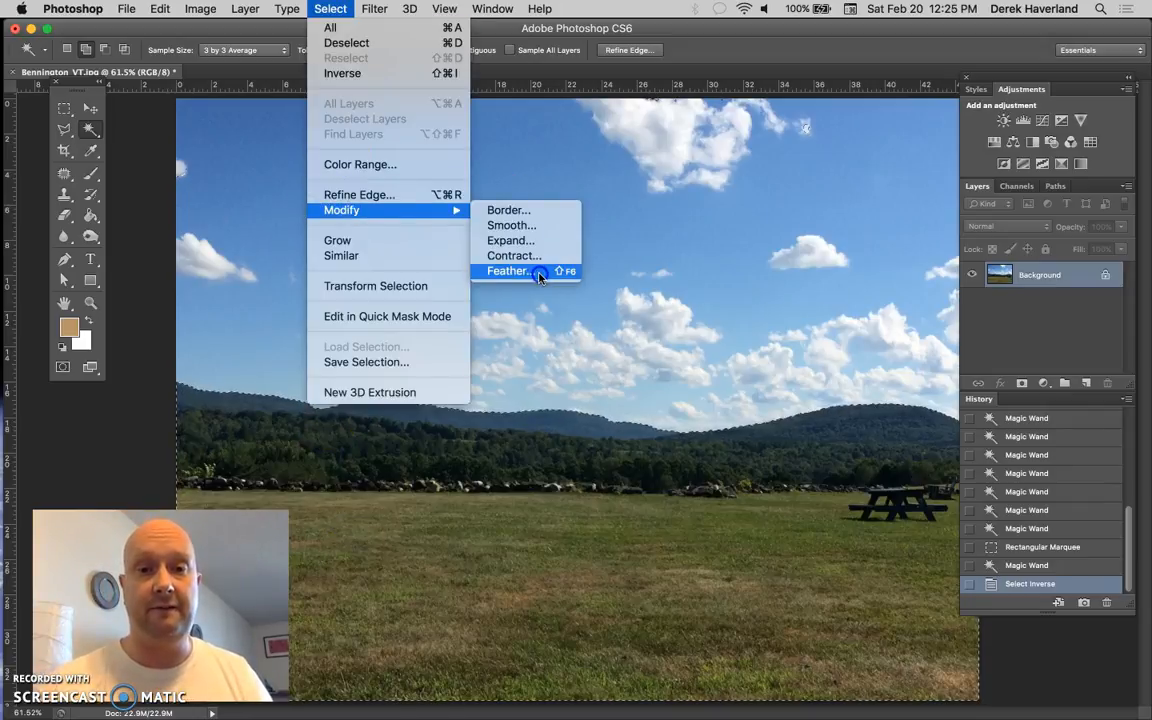
pyautogui.click(505, 272)
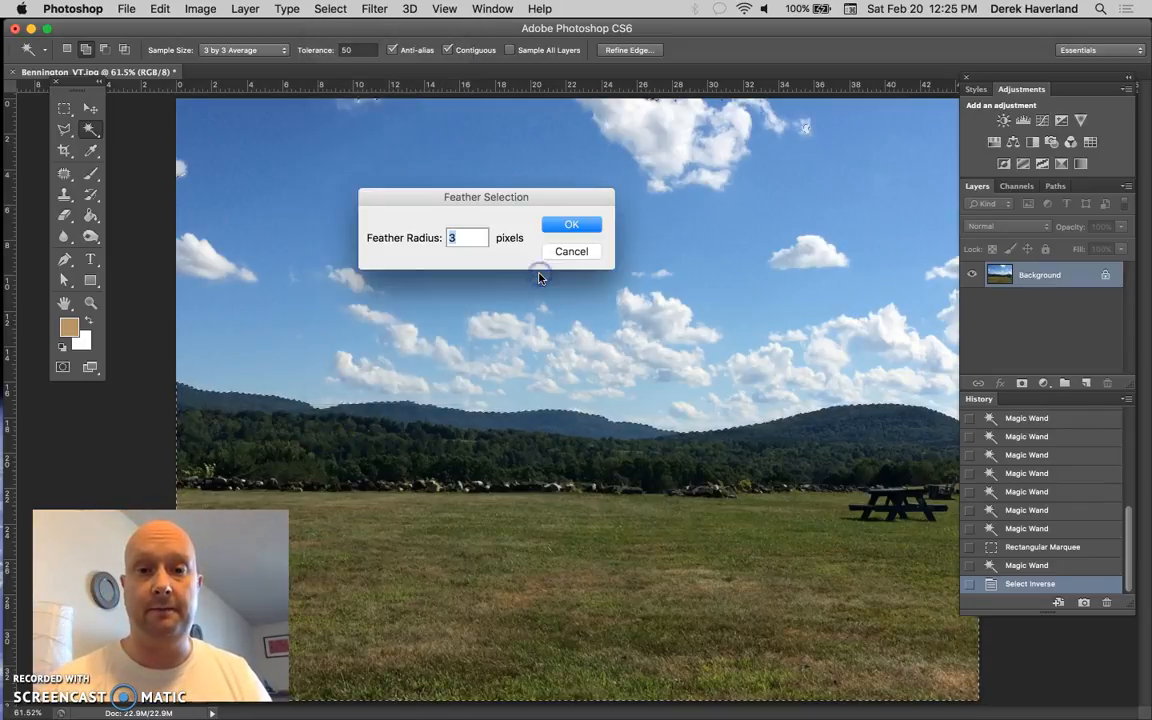
pyautogui.click(568, 226)
pyautogui.press('super+j')
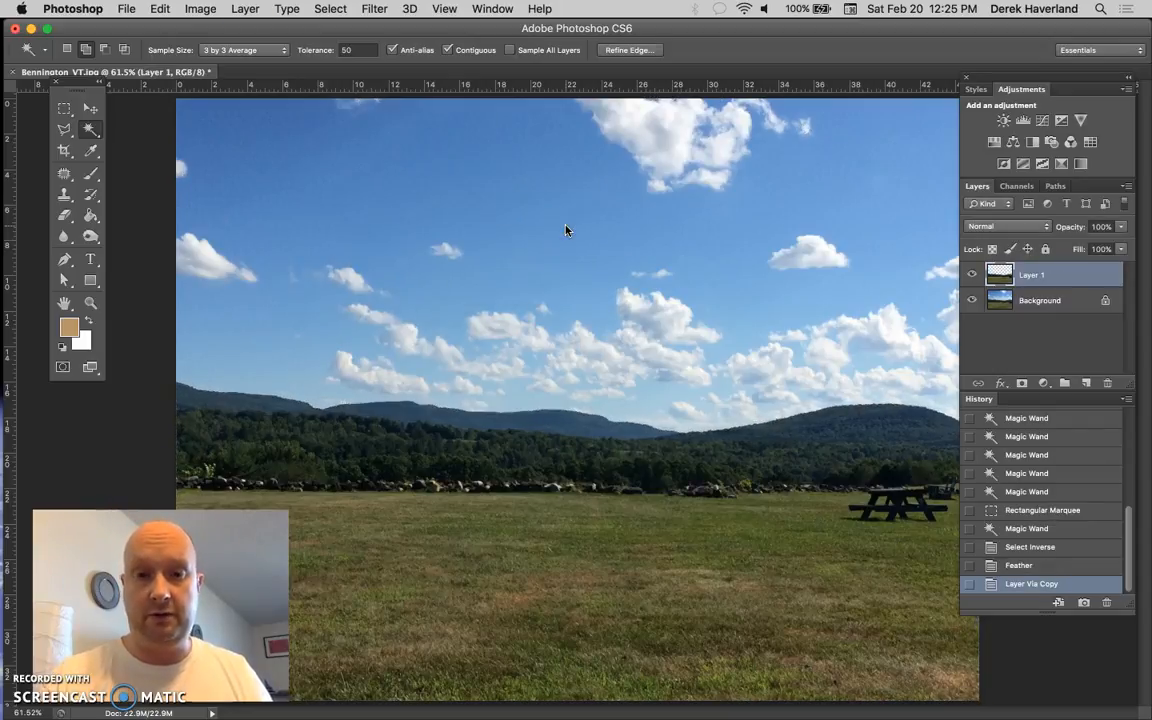
# Step: Hide the Background, examine the feathered ridge edge up close, and revert to the Select Inverse history state
pyautogui.click(971, 300)
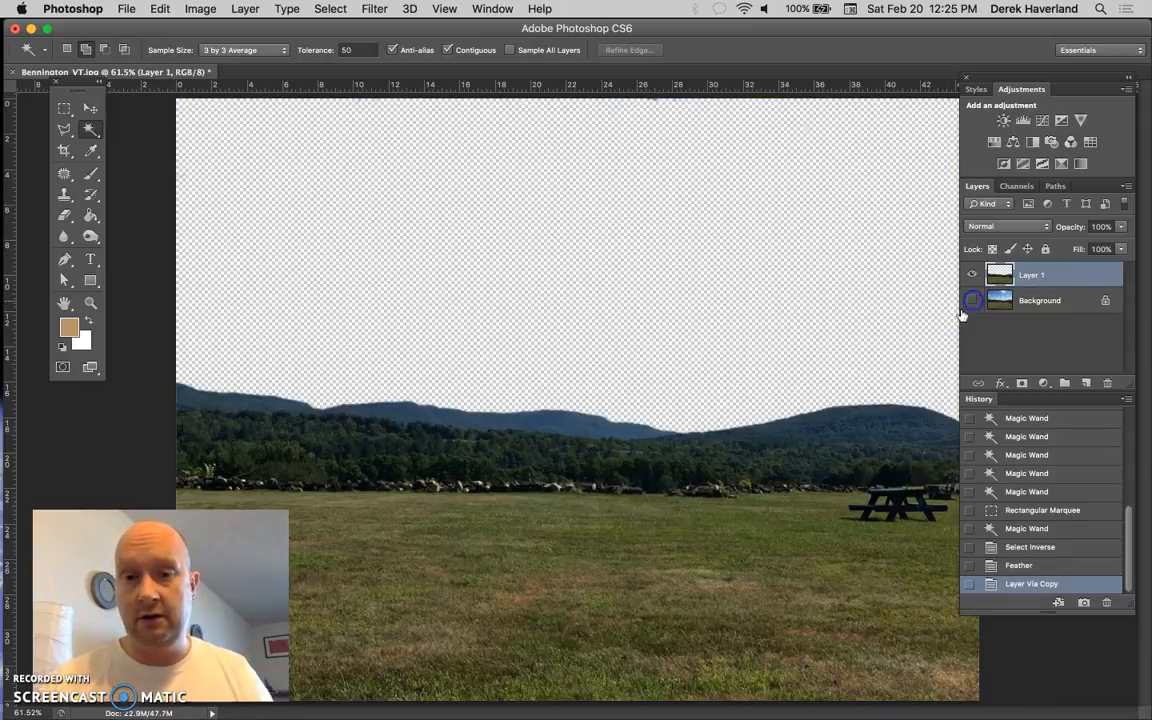
pyautogui.press('super+equal')
pyautogui.press('super+equal')
pyautogui.press('super+equal')
pyautogui.press('super+equal')
pyautogui.press('super+equal')
pyautogui.press('super+equal')
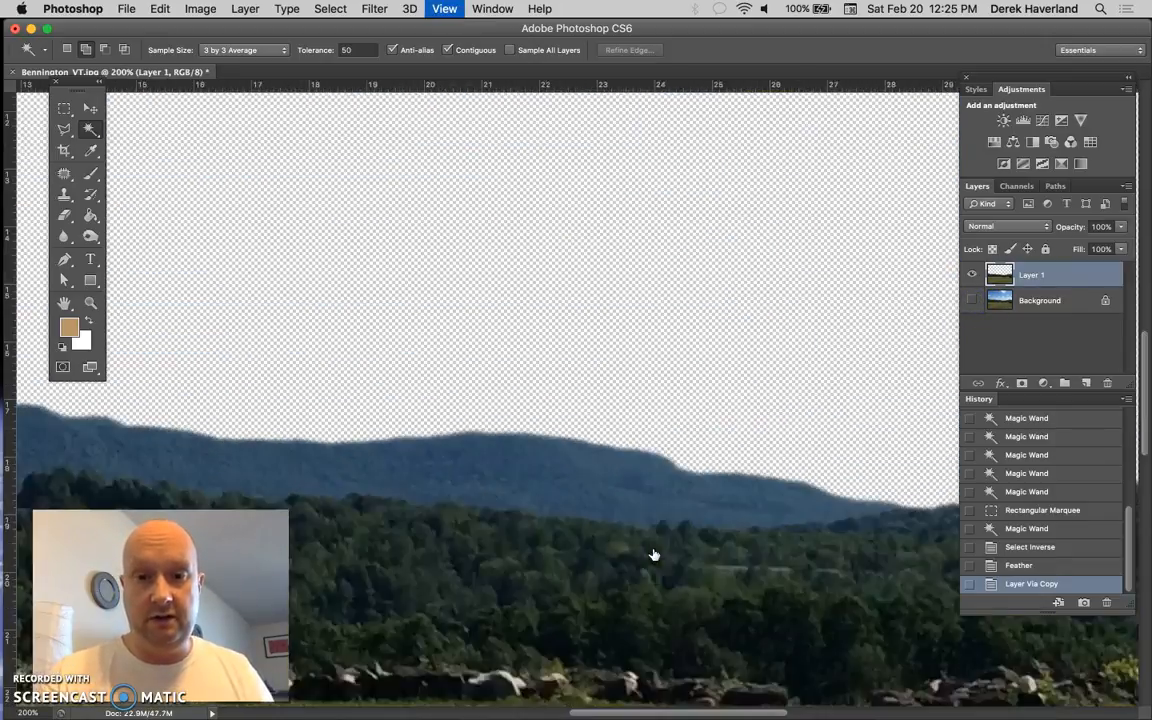
pyautogui.scroll(-5, 491, 587)
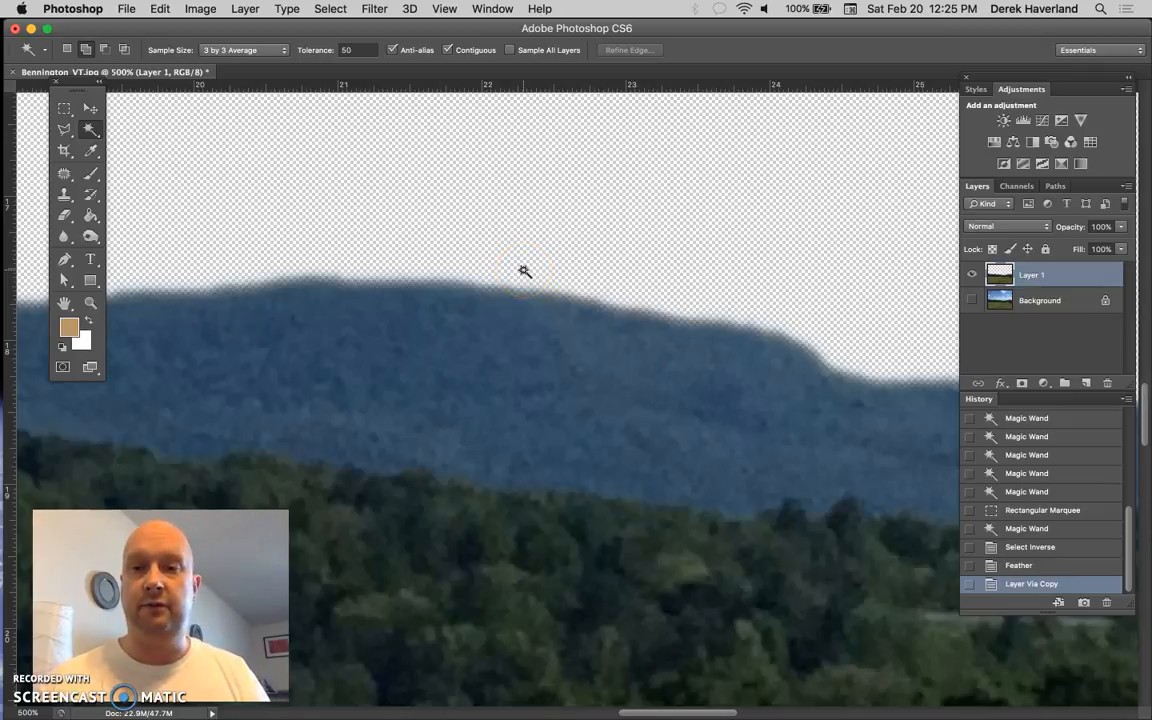
pyautogui.click(1030, 510)
pyautogui.click(1030, 547)
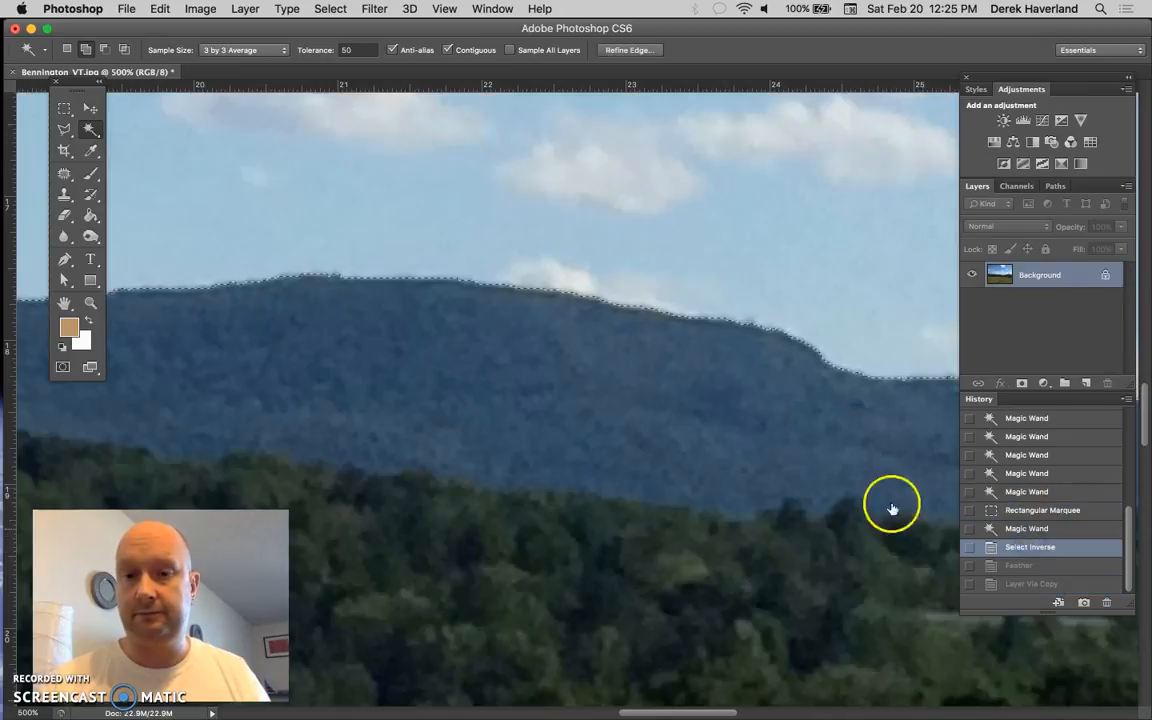
# Step: Try to feather the inverted selection with a radius of 0 pixels
pyautogui.click(374, 9)
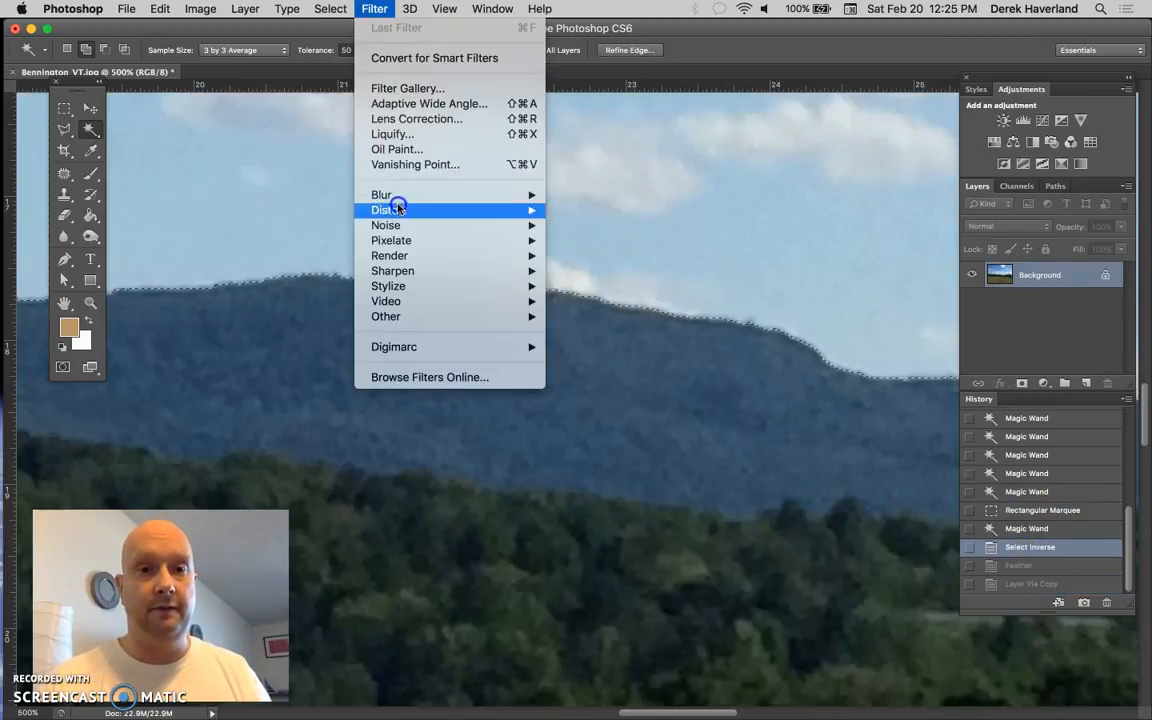
pyautogui.moveTo(330, 9)
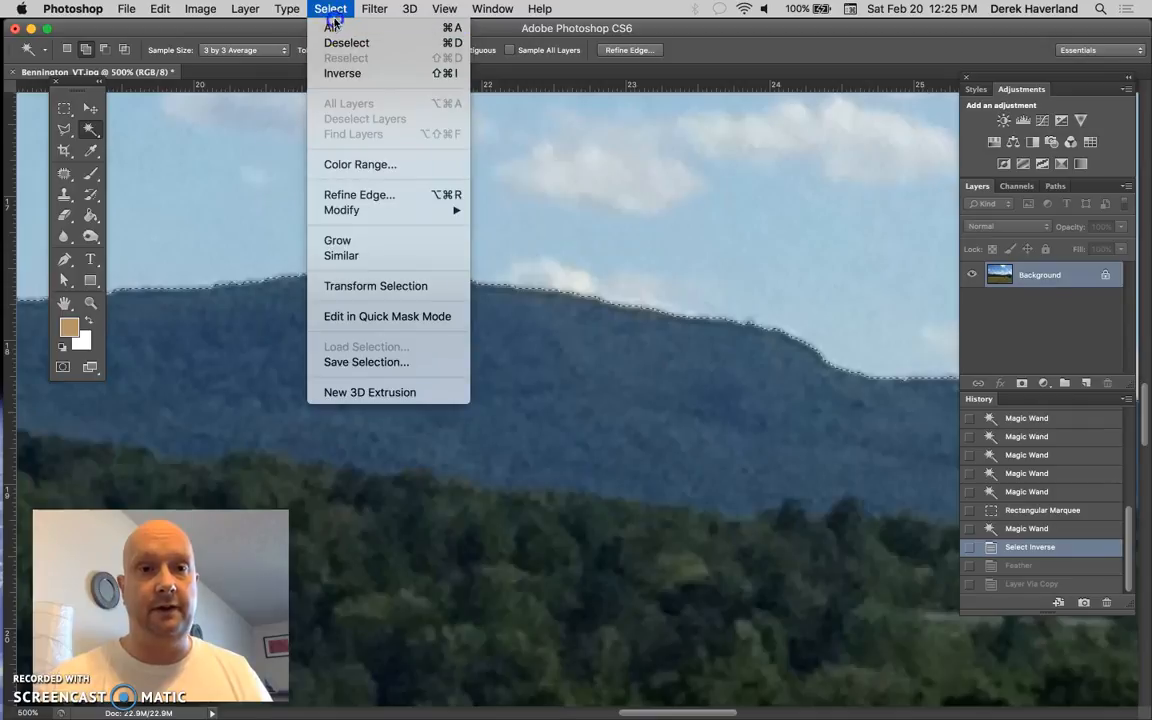
pyautogui.click(349, 206)
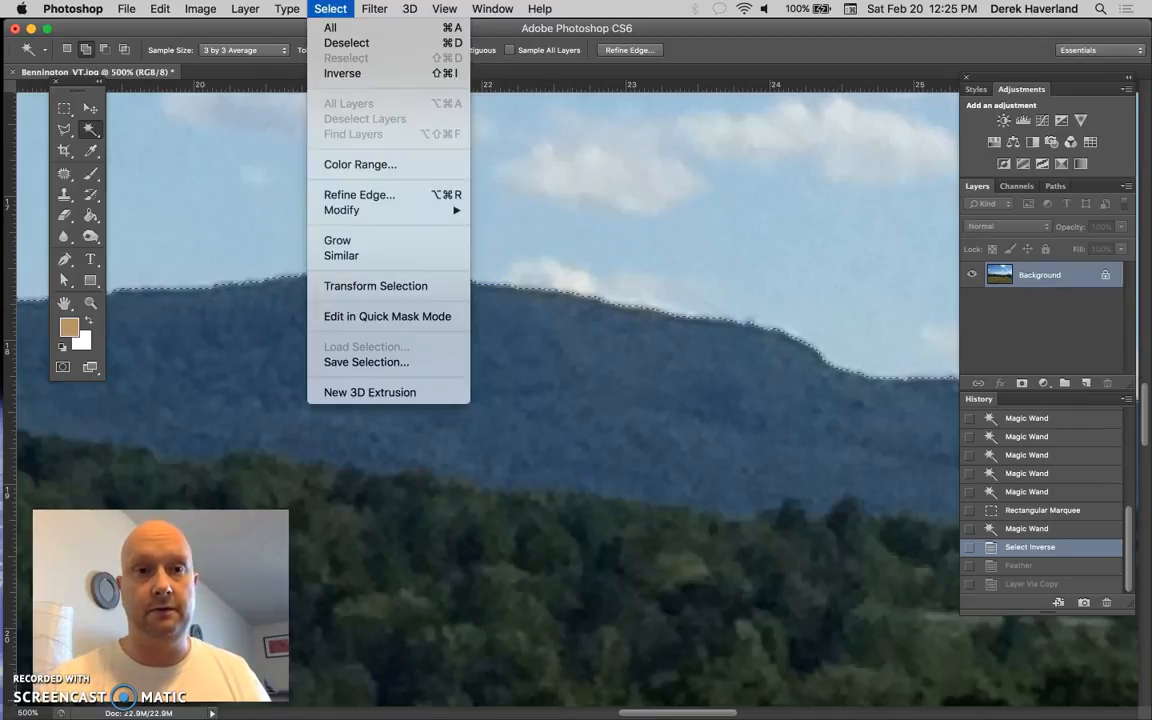
pyautogui.moveTo(424, 212)
pyautogui.click(528, 272)
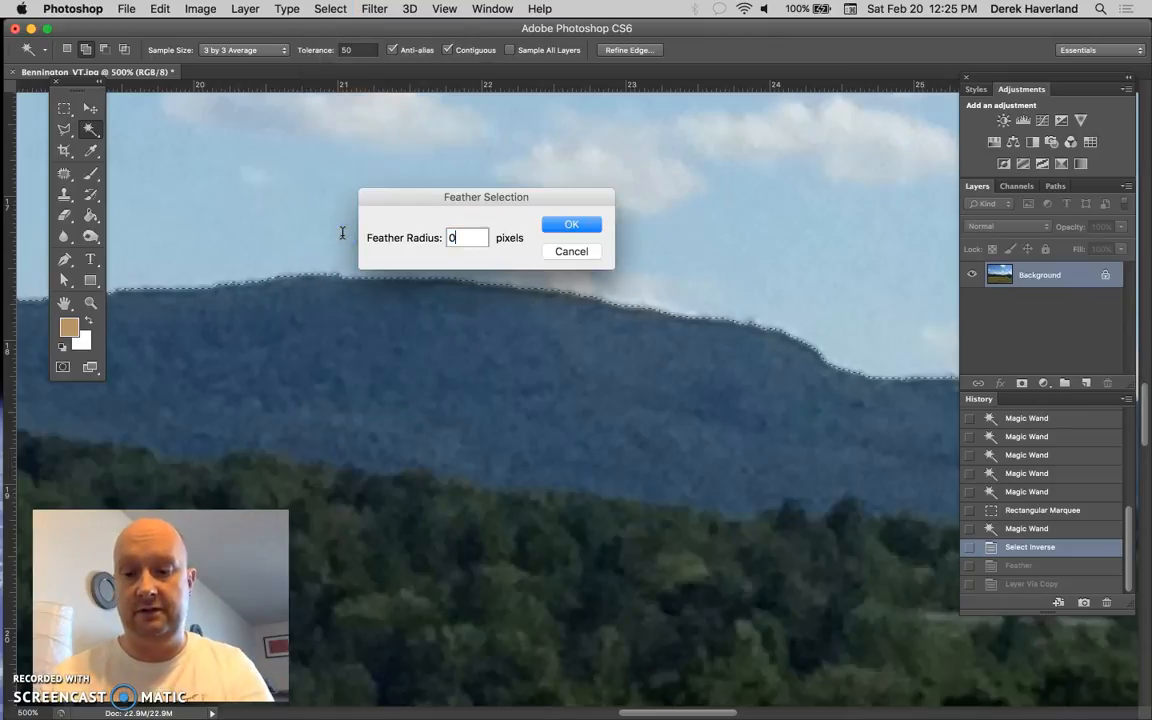
pyautogui.press('Return')
pyautogui.click(690, 262)
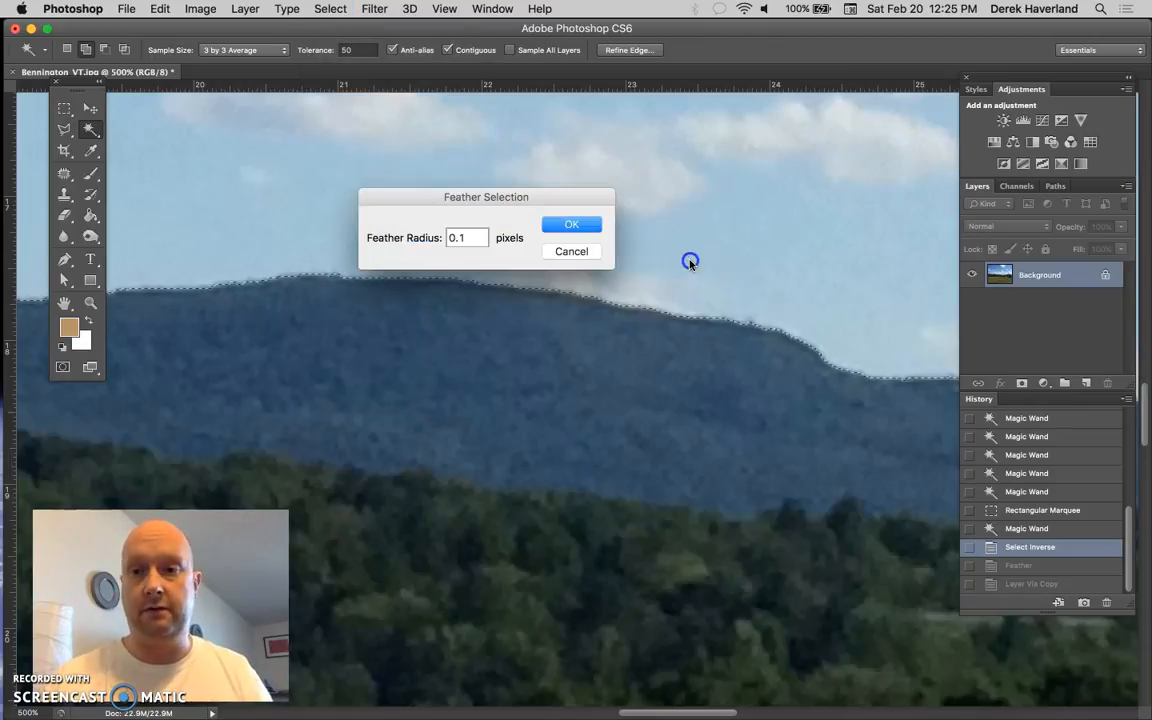
pyautogui.click(1025, 529)
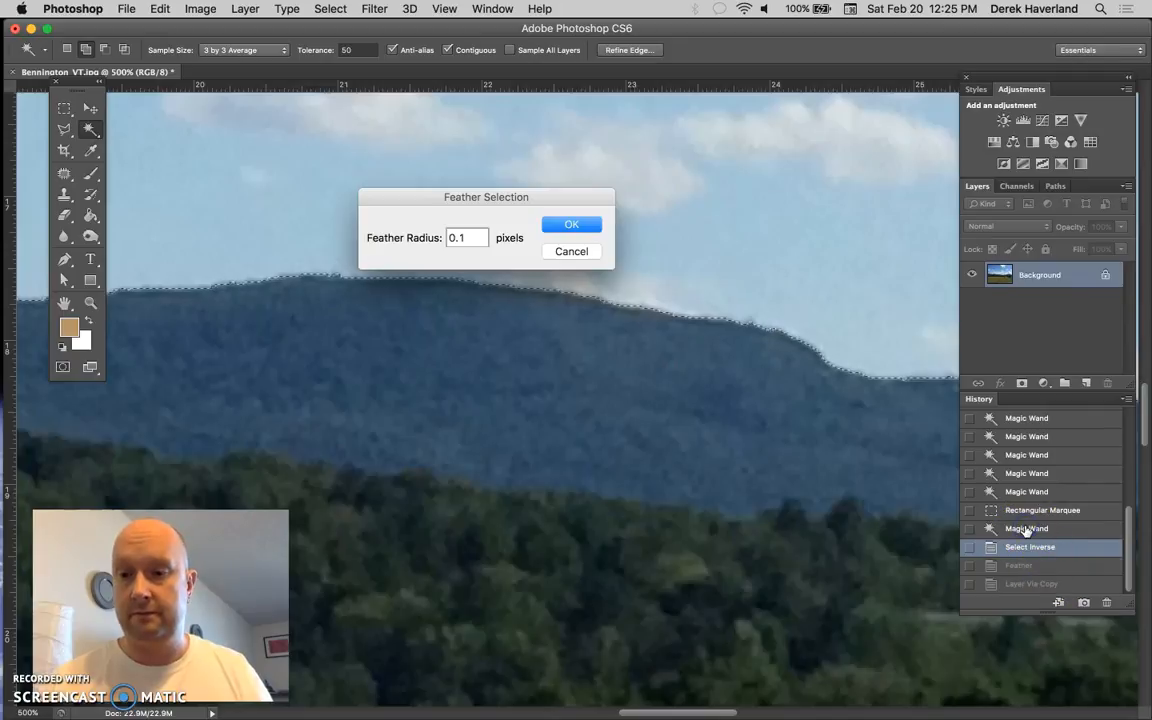
pyautogui.click(569, 252)
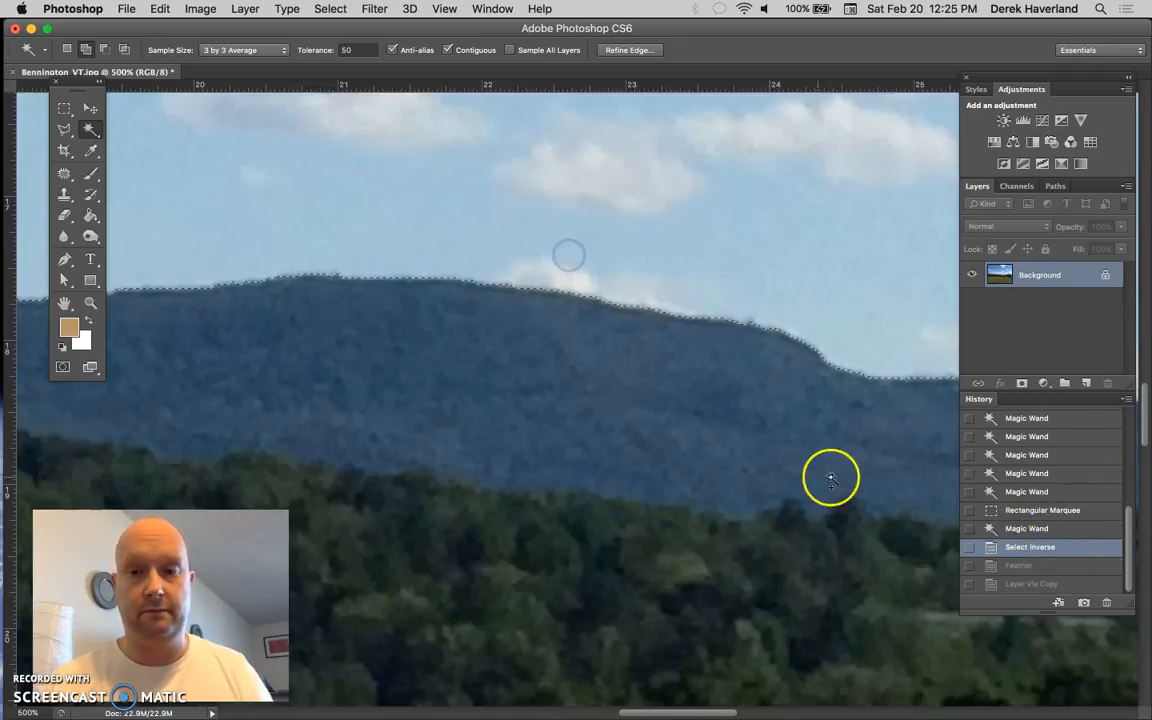
# Step: Revert to the Magic Wand history state before the inversion, and invert the sky selection again
pyautogui.click(1020, 529)
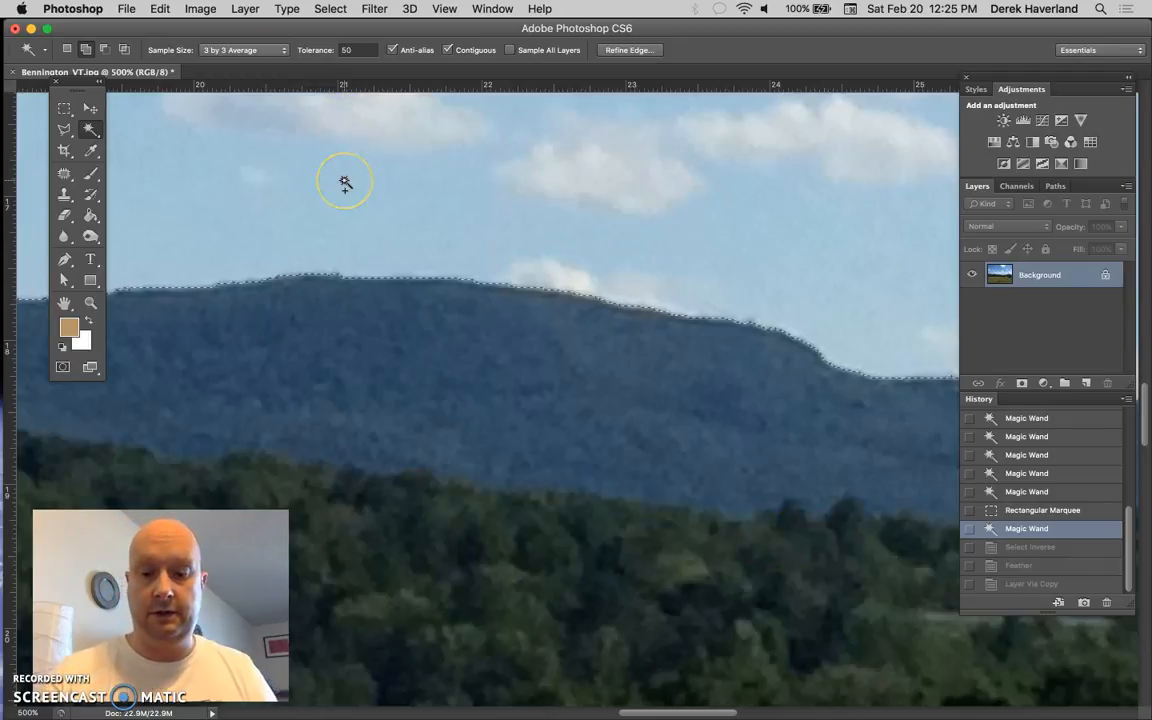
pyautogui.press('super+z')
pyautogui.press('super+z')
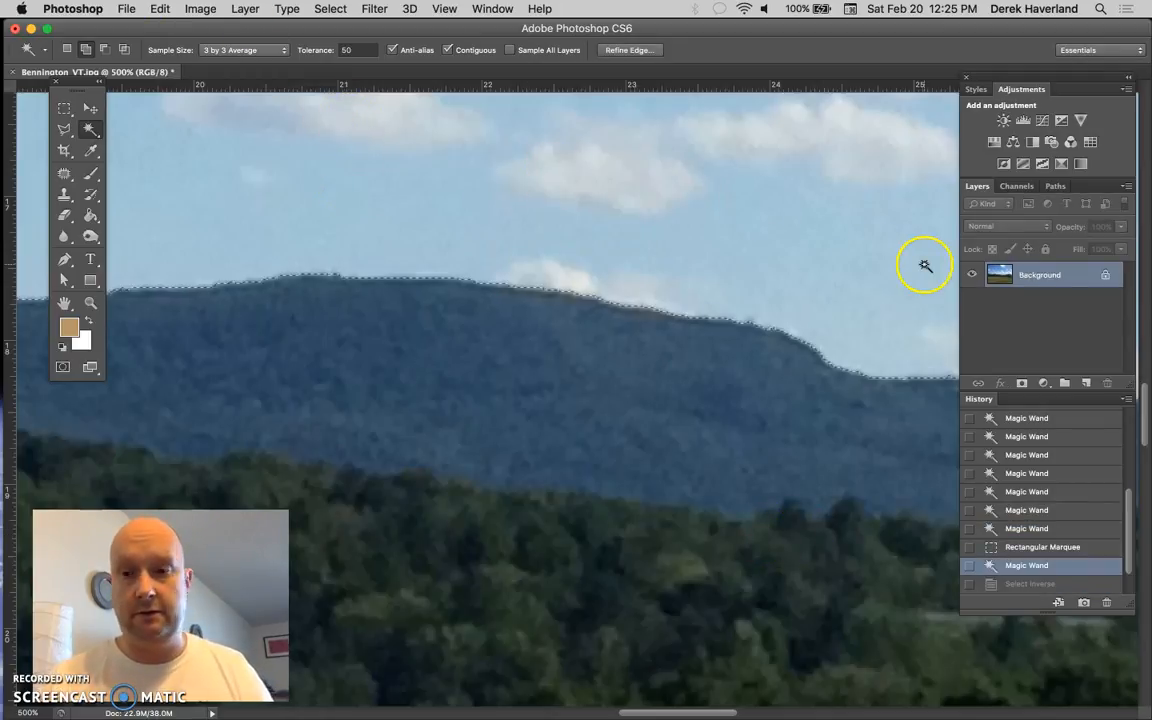
pyautogui.click(330, 8)
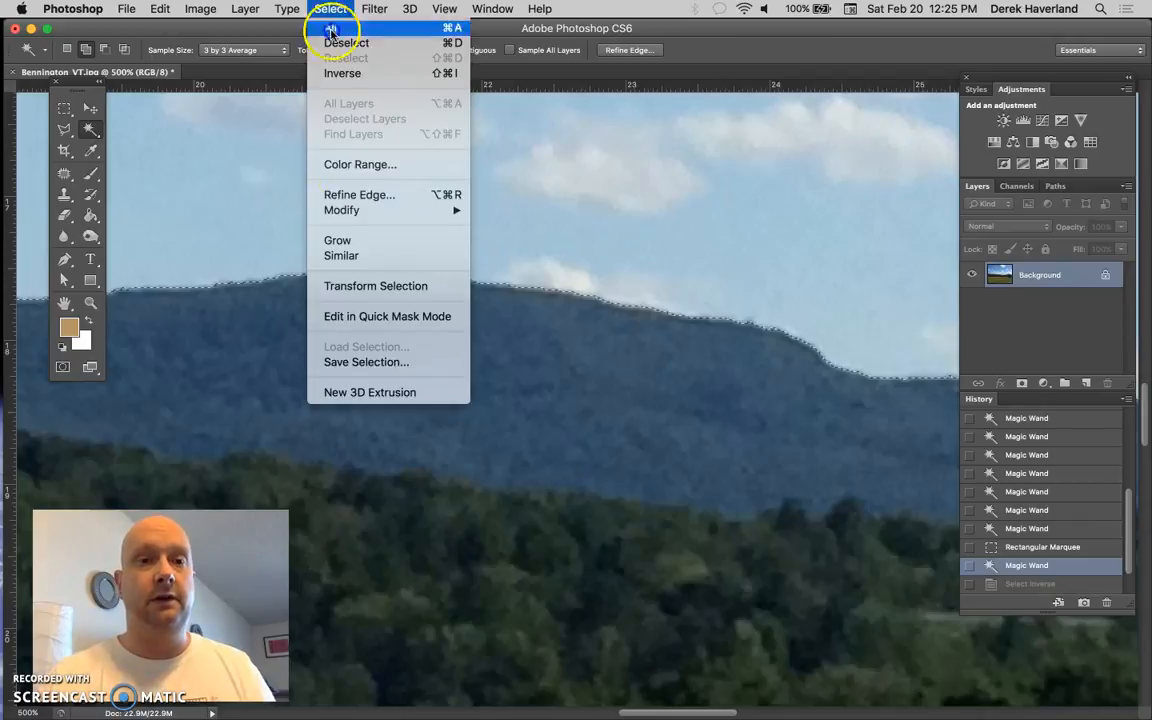
pyautogui.click(338, 72)
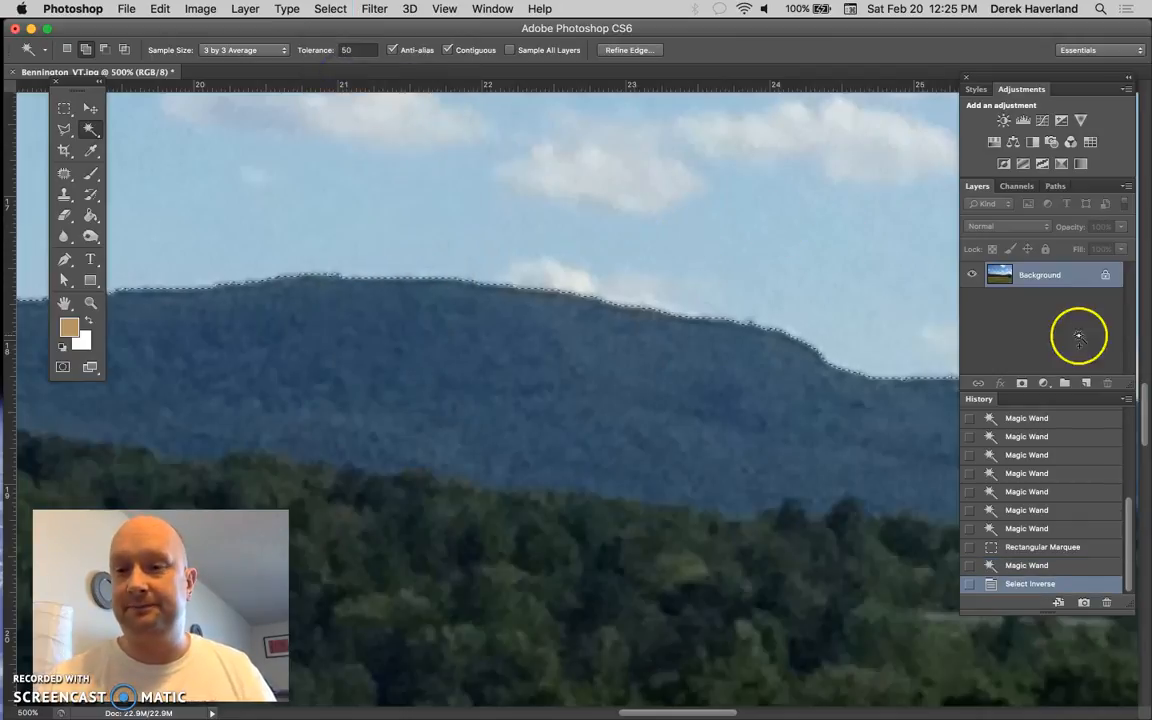
# Step: Copy the unfeathered hills and field to a new layer, and hide the Background to view the cutout alone
pyautogui.press('super+j')
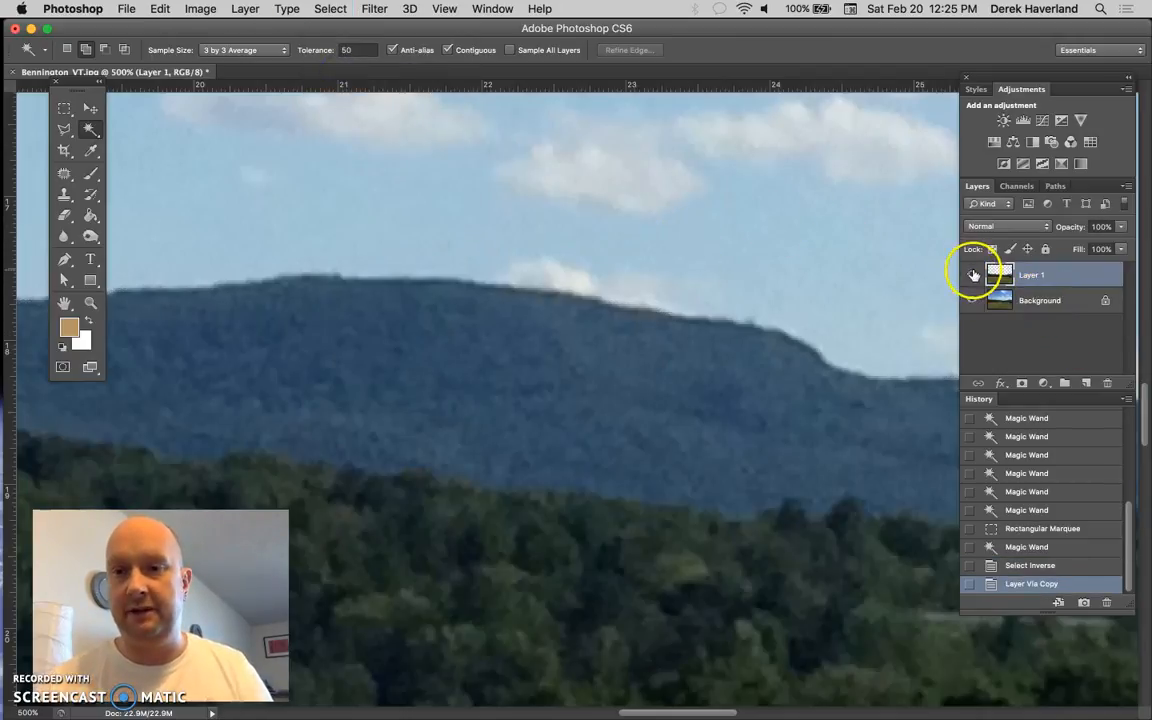
pyautogui.click(972, 300)
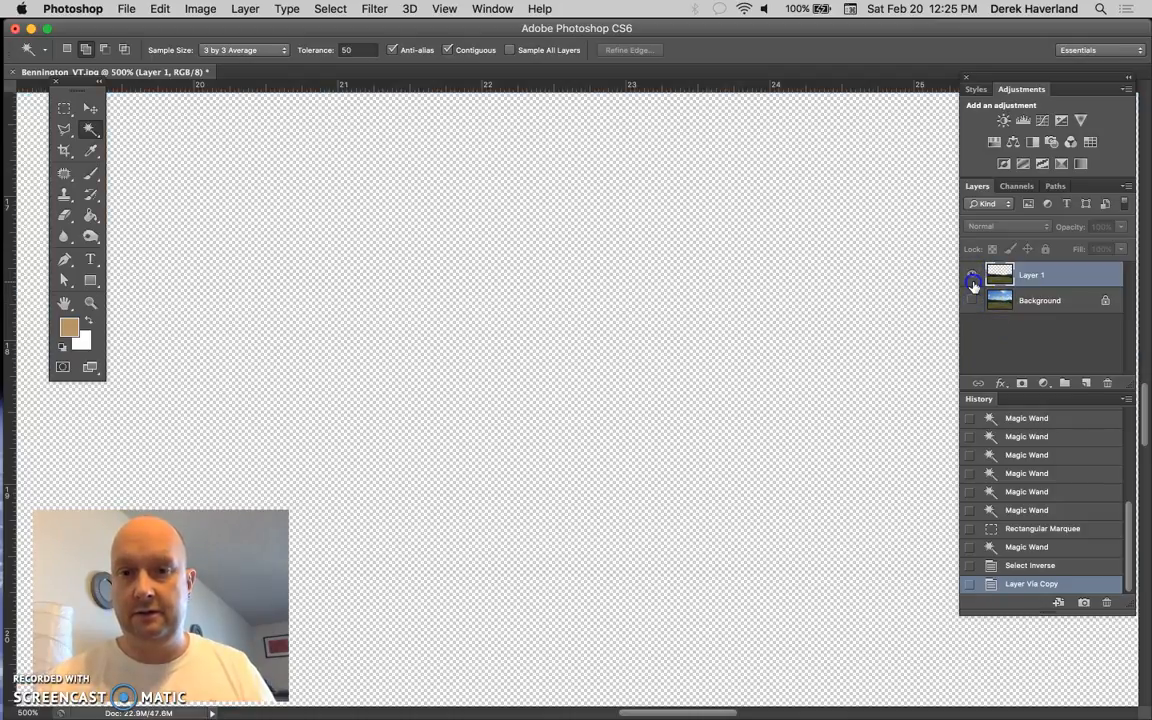
pyautogui.click(972, 276)
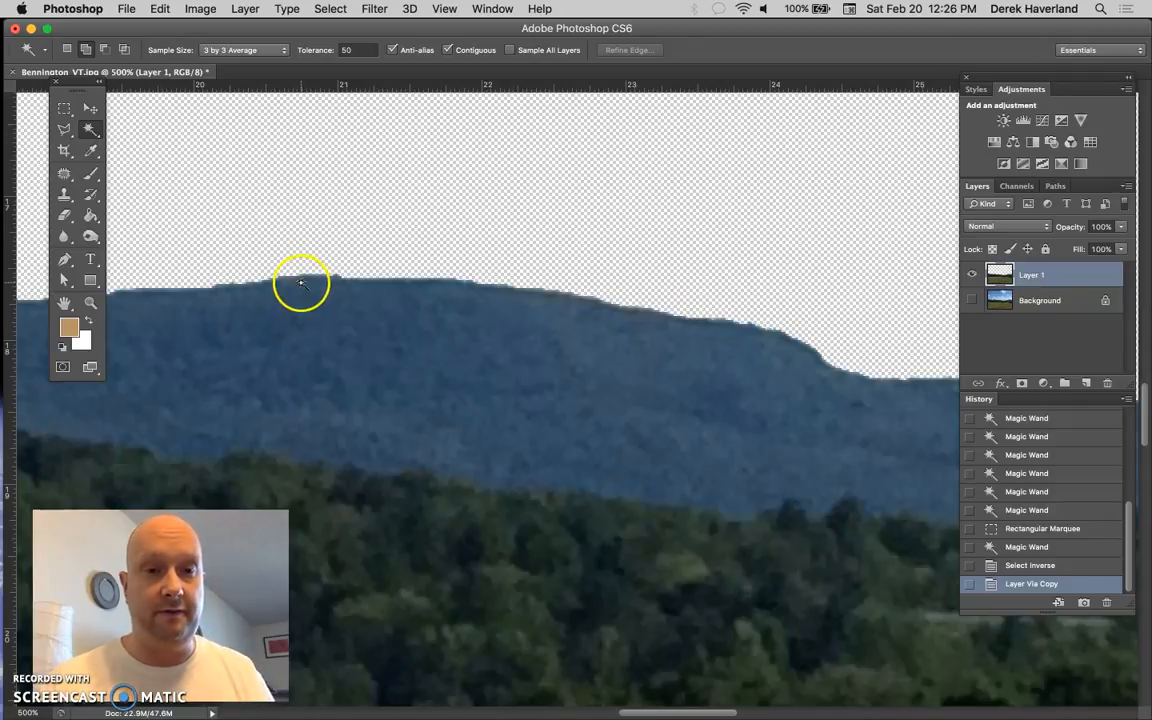
pyautogui.press('super+0')
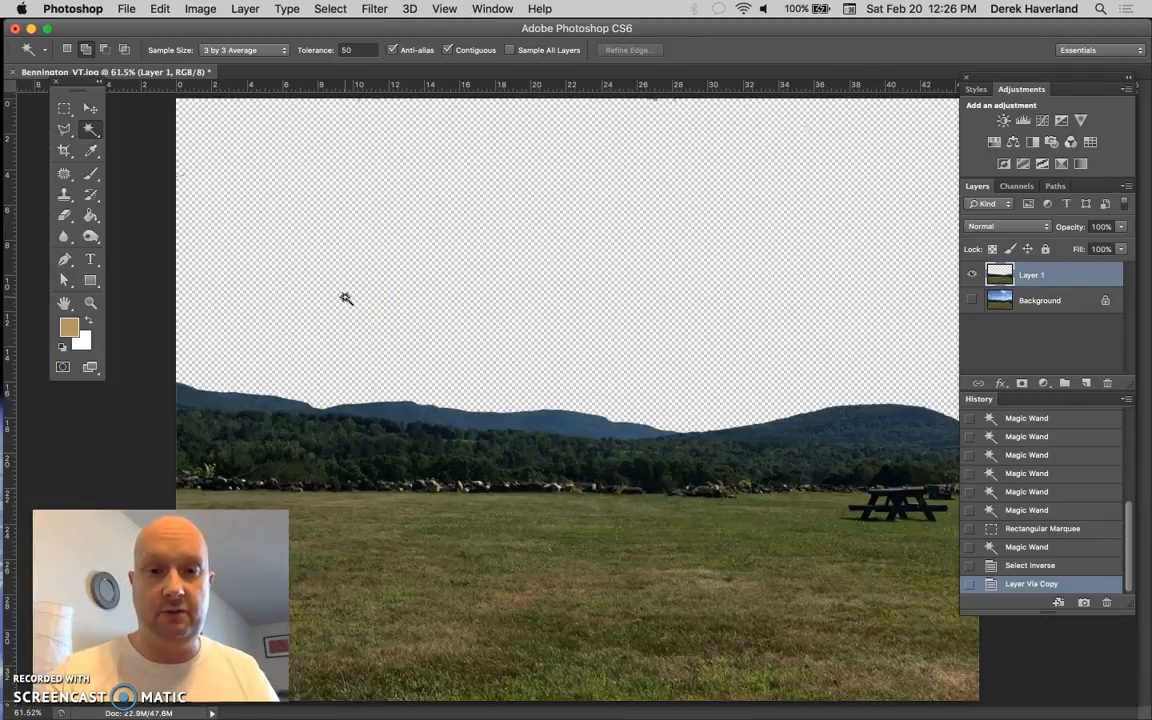